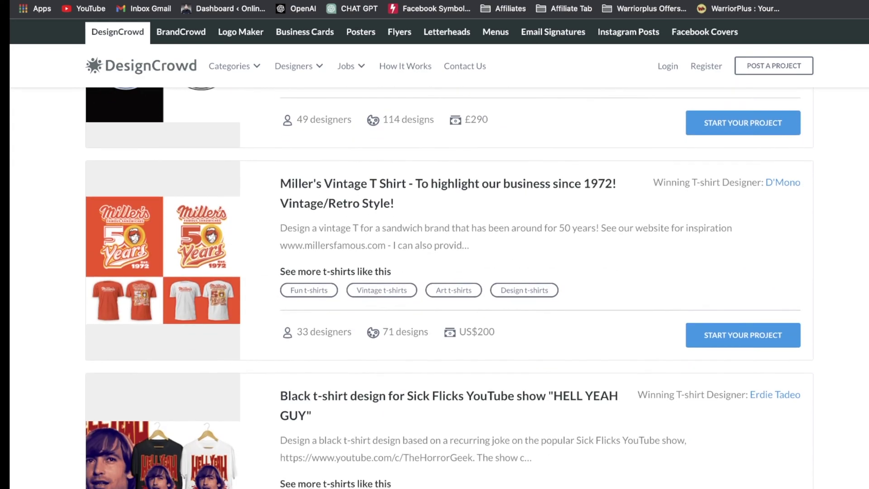
Step: Look through the past T-shirt design contests and the latest blog posts on the DesignCrowd page
{"action": "scroll", "coordinate": [434, 272], "scroll_direction": "down", "scroll_amount": 5}
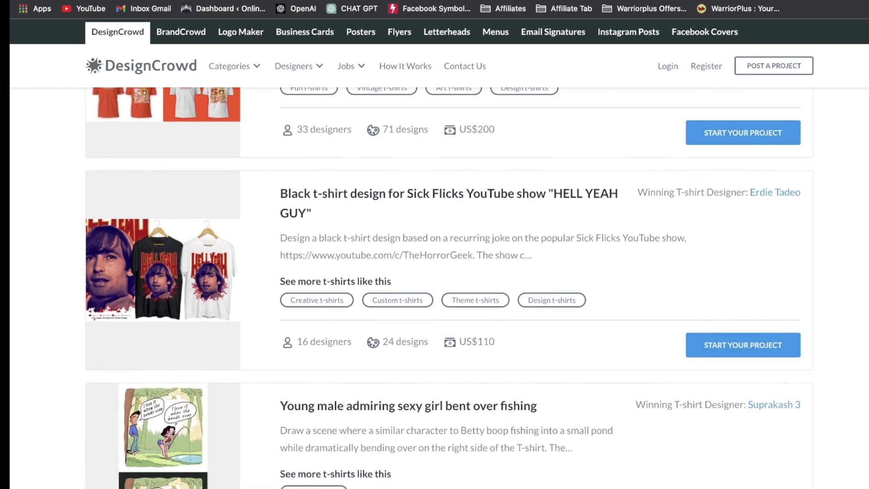
{"action": "scroll", "coordinate": [434, 272], "scroll_direction": "down", "scroll_amount": 10}
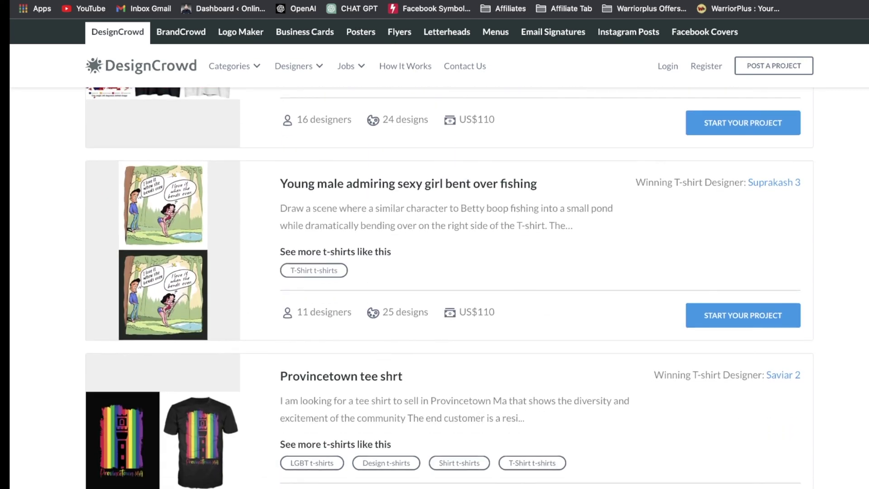
{"action": "scroll", "coordinate": [434, 272], "scroll_direction": "down", "scroll_amount": 7}
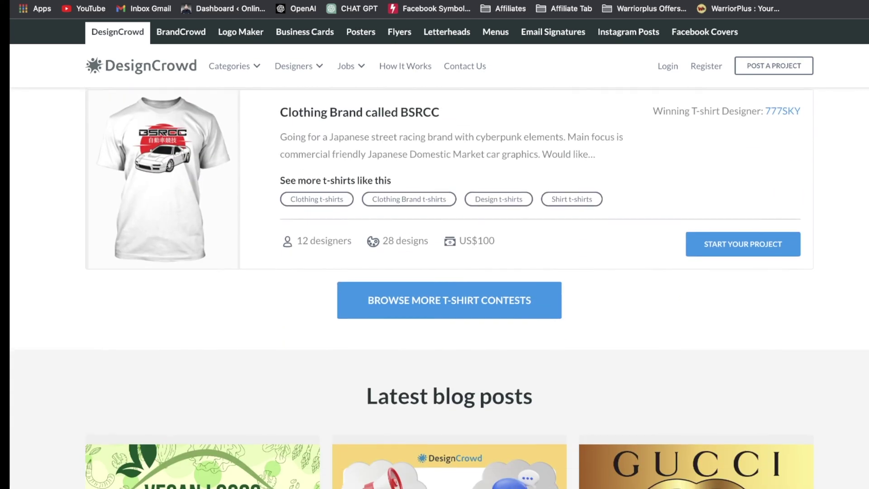
{"action": "scroll", "coordinate": [434, 271], "scroll_direction": "down", "scroll_amount": 9}
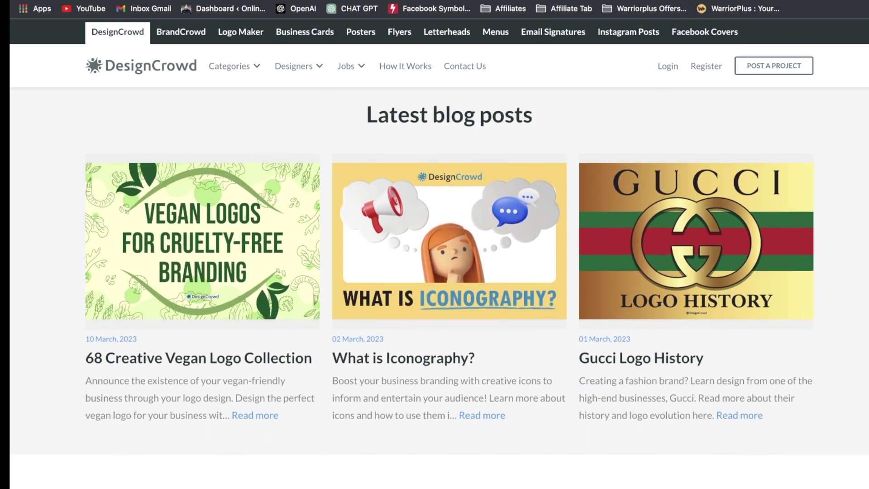
{"action": "scroll", "coordinate": [435, 271], "scroll_direction": "down", "scroll_amount": 9}
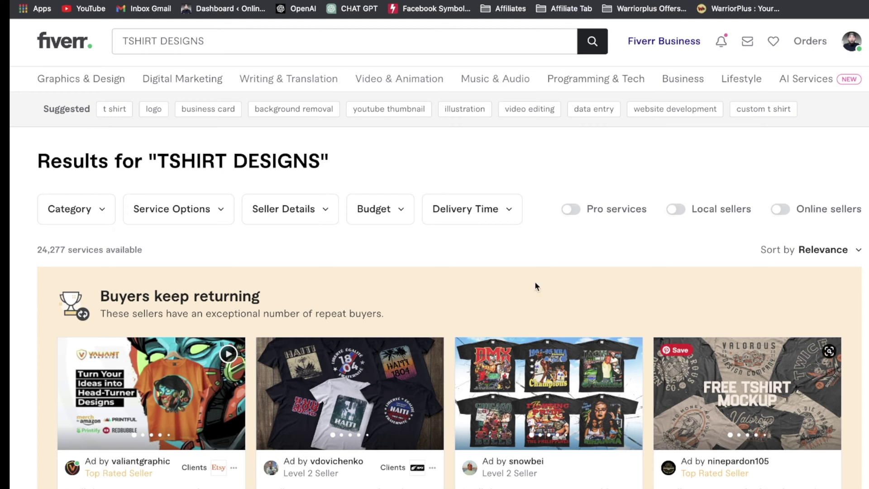
Step: On Fiverr, filter the T-shirt design results to a custom maximum budget of $5 and browse the offered services
{"action": "left_click", "coordinate": [397, 210]}
{"action": "left_click", "coordinate": [489, 390]}
{"action": "type", "text": "5"}
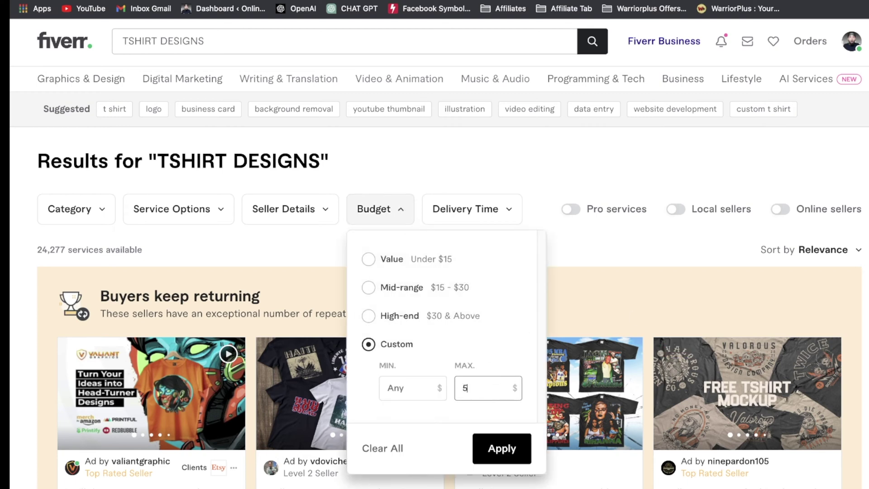
{"action": "left_click", "coordinate": [504, 448]}
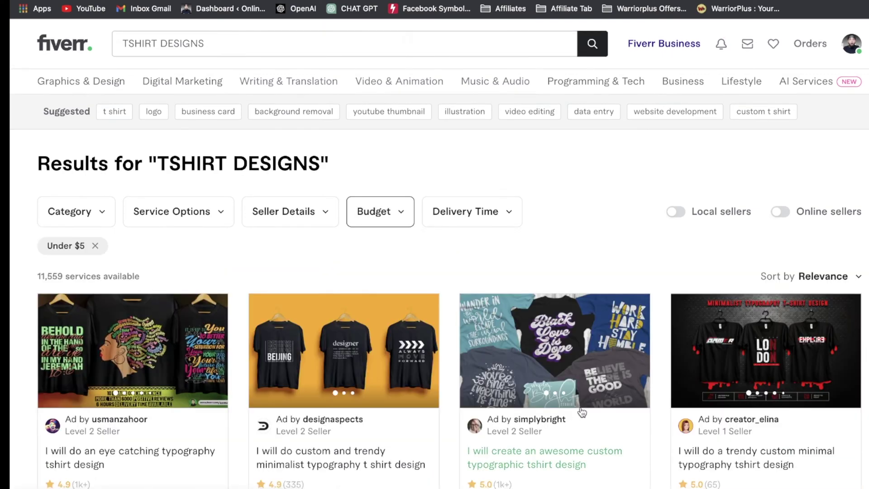
{"action": "scroll", "coordinate": [656, 374], "scroll_direction": "down", "scroll_amount": 10}
{"action": "scroll", "coordinate": [659, 376], "scroll_direction": "up", "scroll_amount": 2}
{"action": "scroll", "coordinate": [656, 368], "scroll_direction": "down", "scroll_amount": 2}
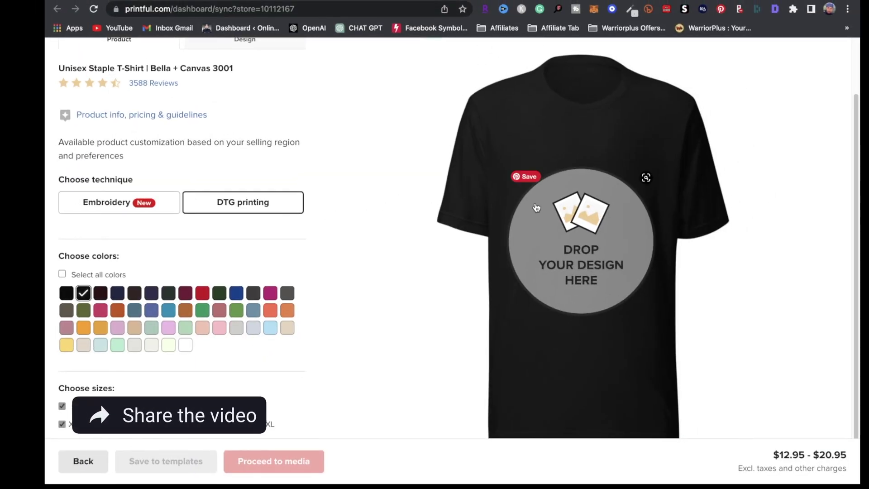
Step: In Printful, upload "7 copy.png" from the PNG FILES folder and apply it to the front of the T-shirt
{"action": "left_click", "coordinate": [599, 264]}
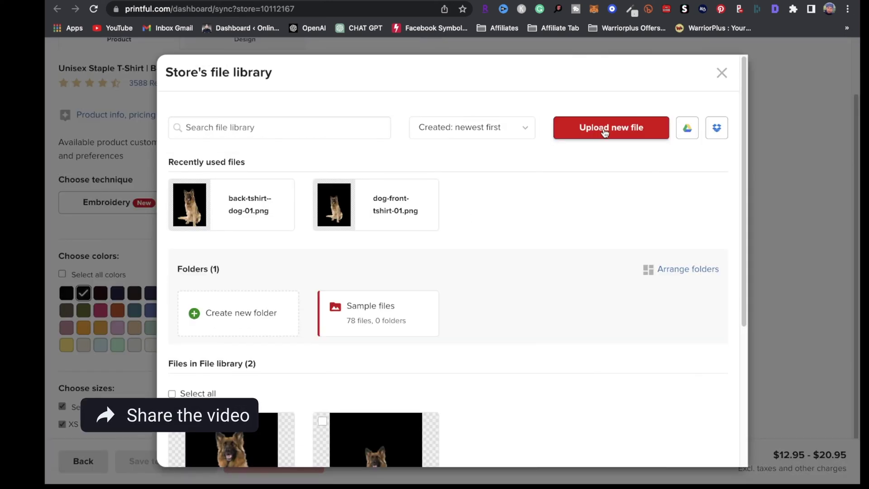
{"action": "left_click", "coordinate": [604, 128]}
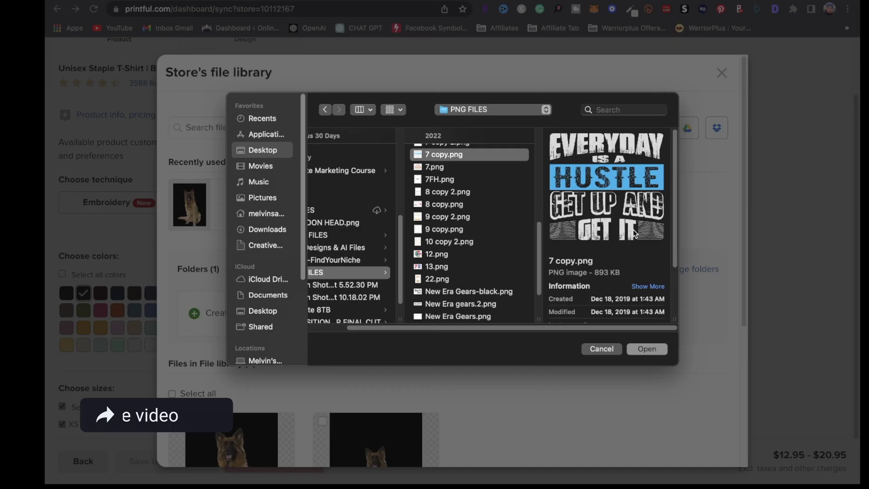
{"action": "left_click", "coordinate": [646, 349]}
{"action": "mouse_move", "coordinate": [199, 211]}
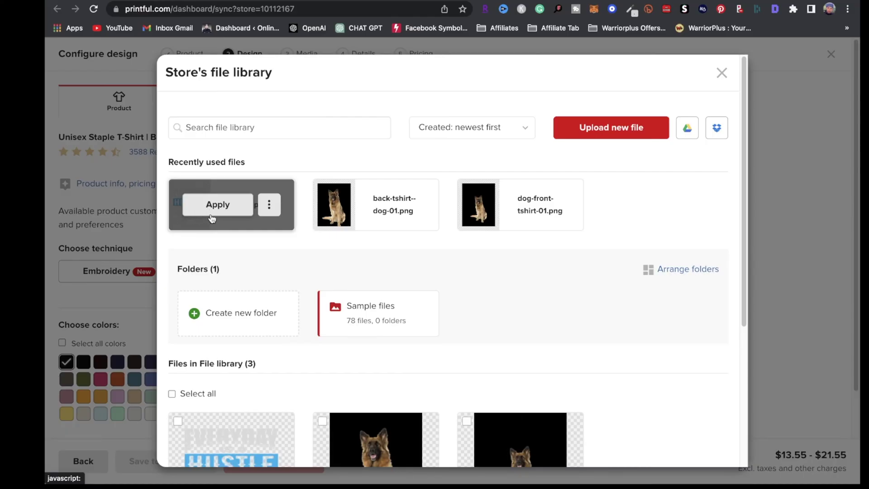
{"action": "left_click", "coordinate": [215, 209]}
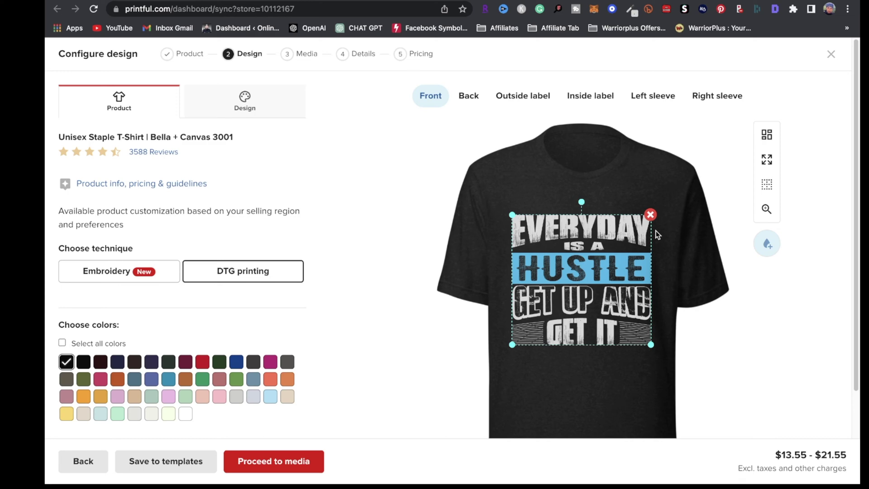
Step: View the shirt's other print placements: back, outside label, inside label, left sleeve and right sleeve
{"action": "left_click", "coordinate": [471, 96]}
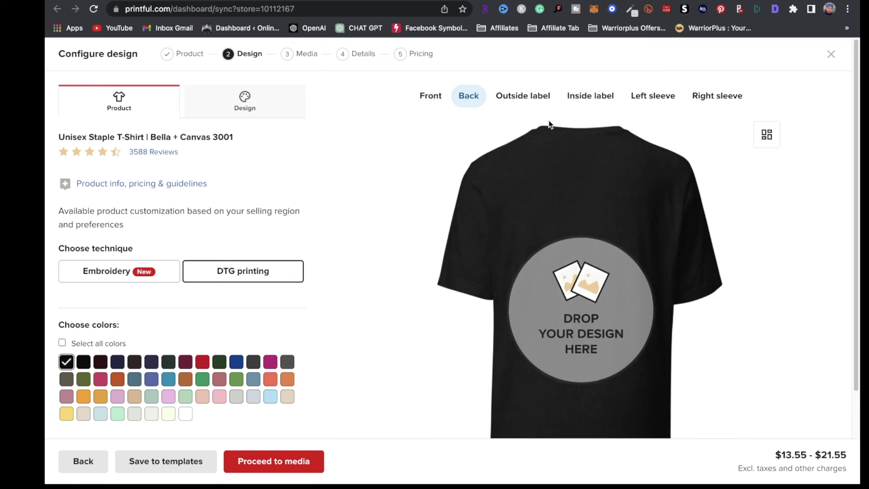
{"action": "left_click", "coordinate": [514, 106]}
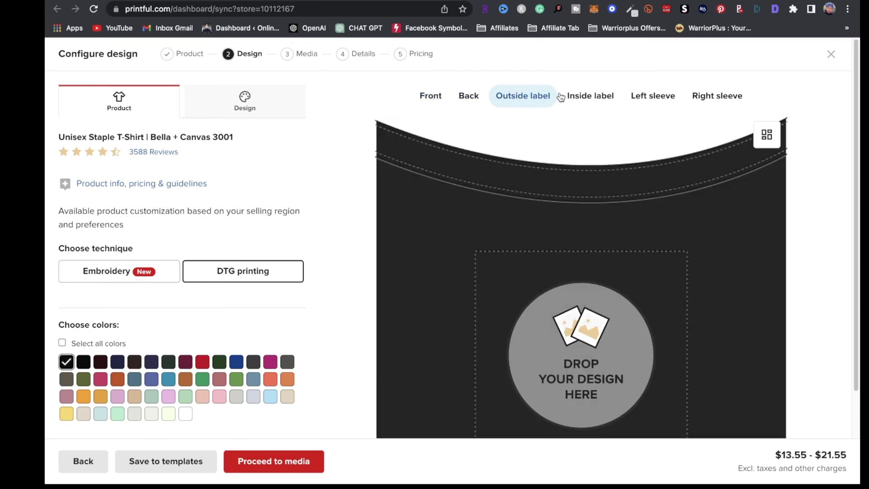
{"action": "left_click", "coordinate": [613, 100]}
{"action": "left_click", "coordinate": [671, 96]}
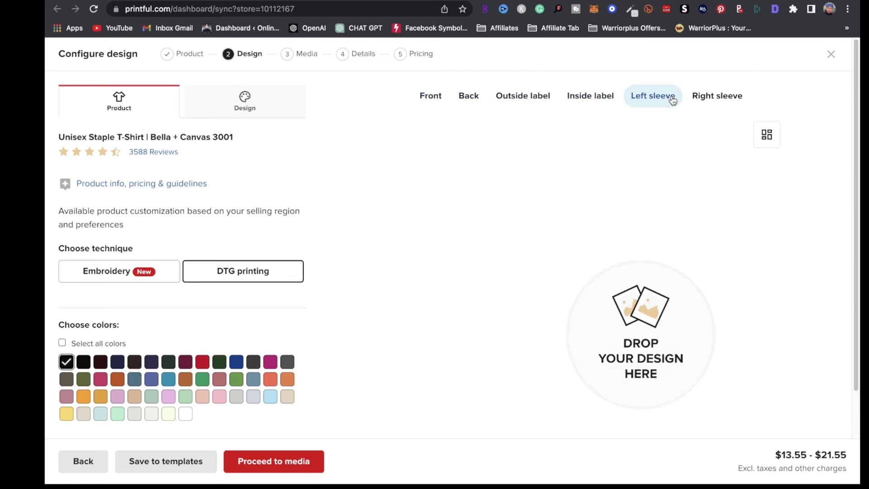
{"action": "left_click", "coordinate": [709, 96]}
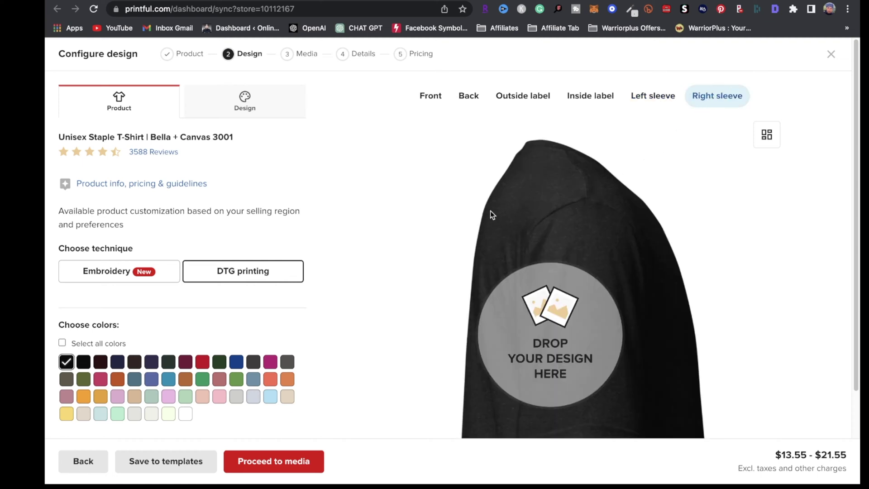
Step: Return to the front placement, dismiss the background removal offer and proceed to the media stage
{"action": "left_click", "coordinate": [431, 100]}
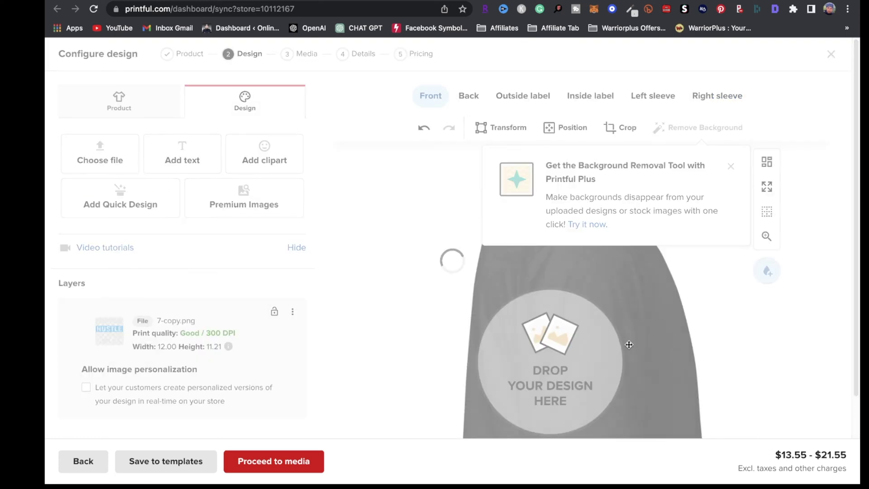
{"action": "left_click", "coordinate": [730, 166]}
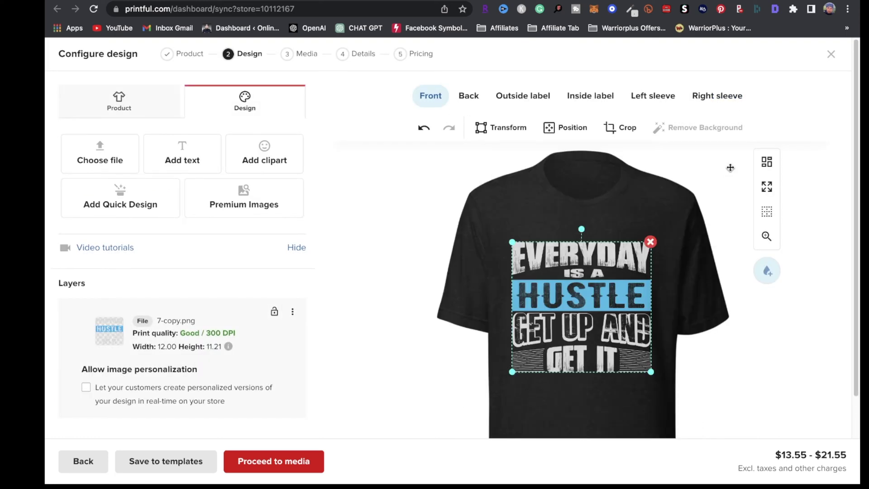
{"action": "scroll", "coordinate": [330, 297], "scroll_direction": "down", "scroll_amount": 2}
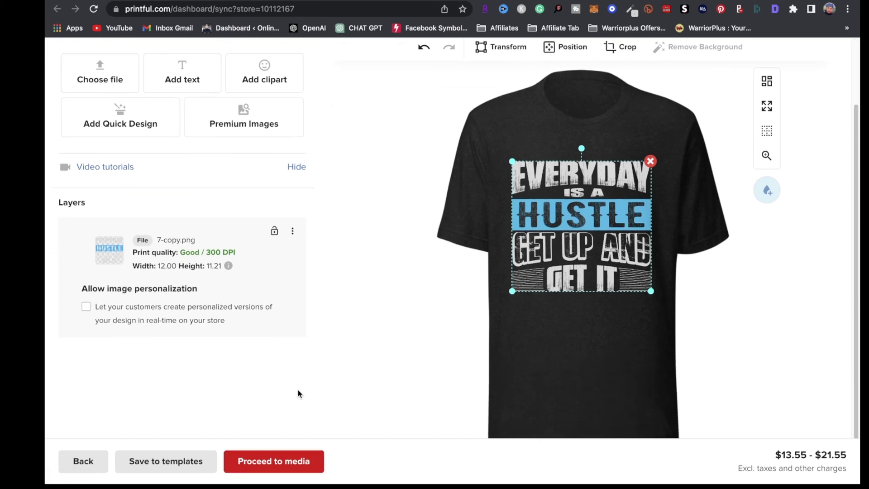
{"action": "left_click", "coordinate": [290, 460]}
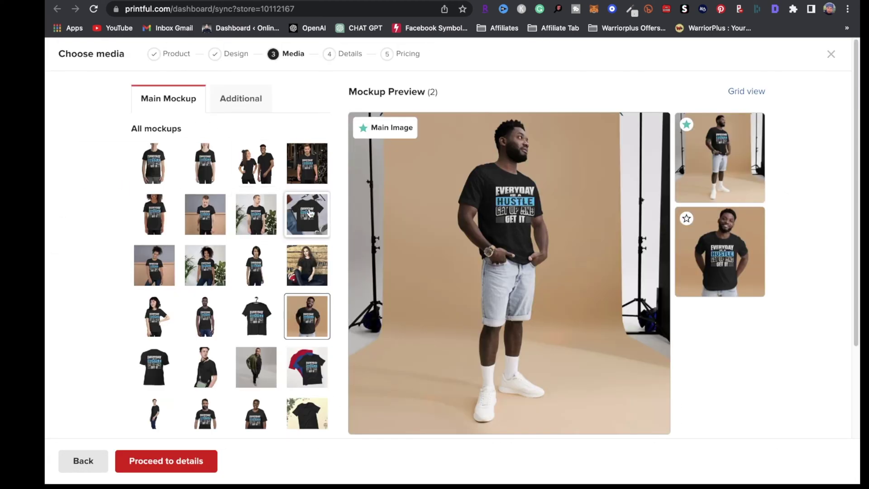
Step: Look through the available mockups and try the one with the curly-haired woman against a white background
{"action": "scroll", "coordinate": [183, 202], "scroll_direction": "down", "scroll_amount": 3}
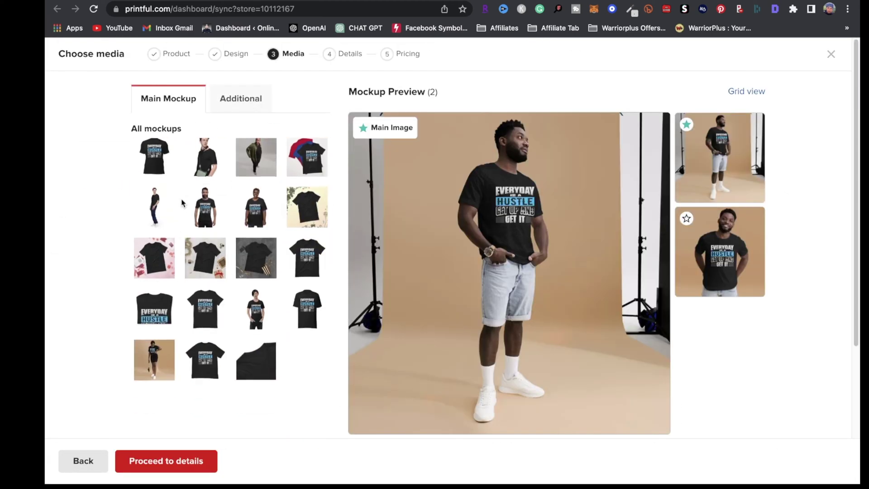
{"action": "scroll", "coordinate": [234, 265], "scroll_direction": "up", "scroll_amount": 3}
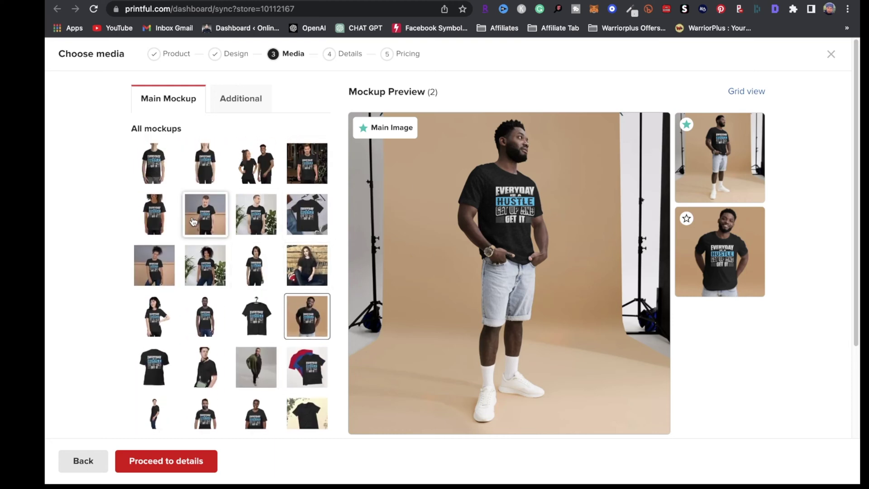
{"action": "left_click", "coordinate": [165, 209]}
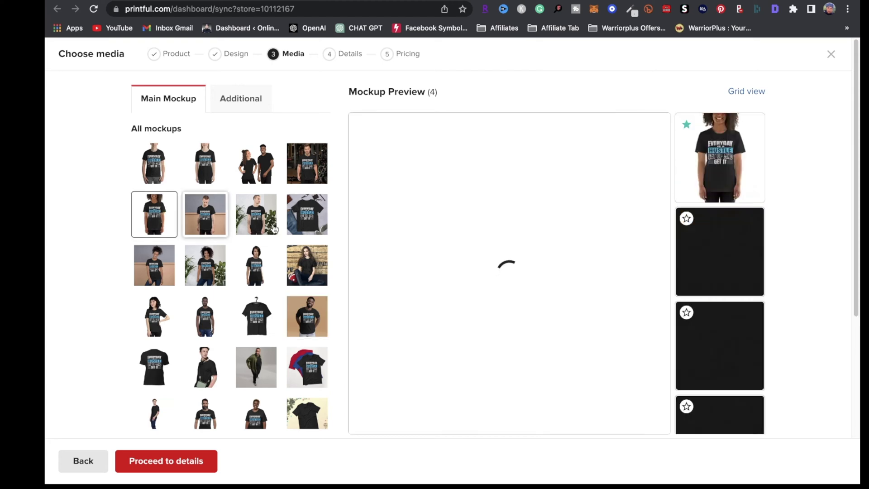
Step: Choose the flat black T-shirt mockup without a model on a white background and proceed to the product details
{"action": "scroll", "coordinate": [315, 206], "scroll_direction": "down", "scroll_amount": 5}
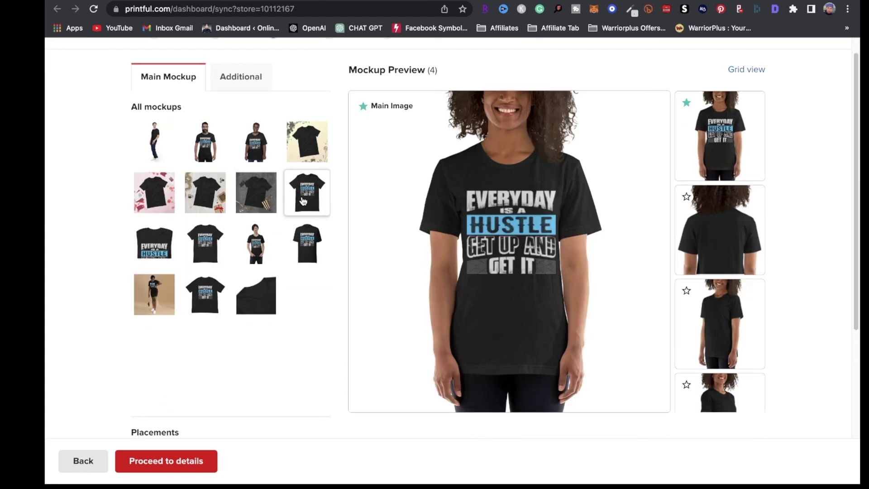
{"action": "left_click", "coordinate": [304, 199]}
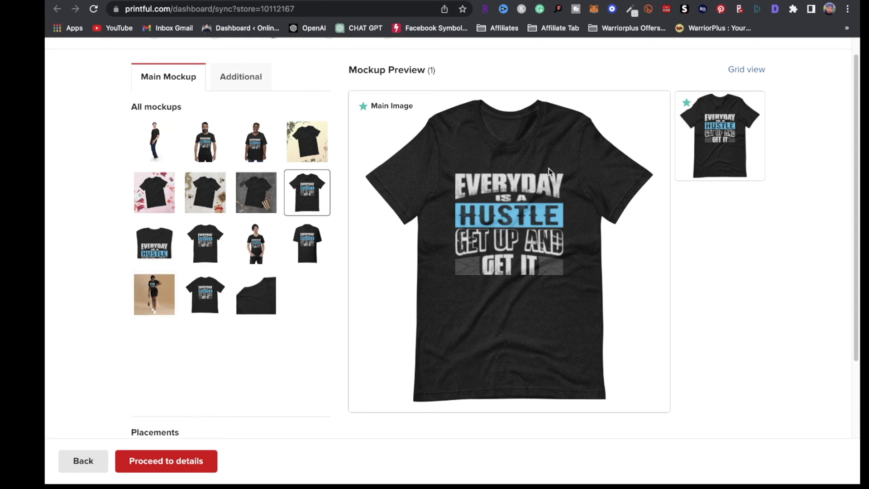
{"action": "left_click", "coordinate": [171, 466]}
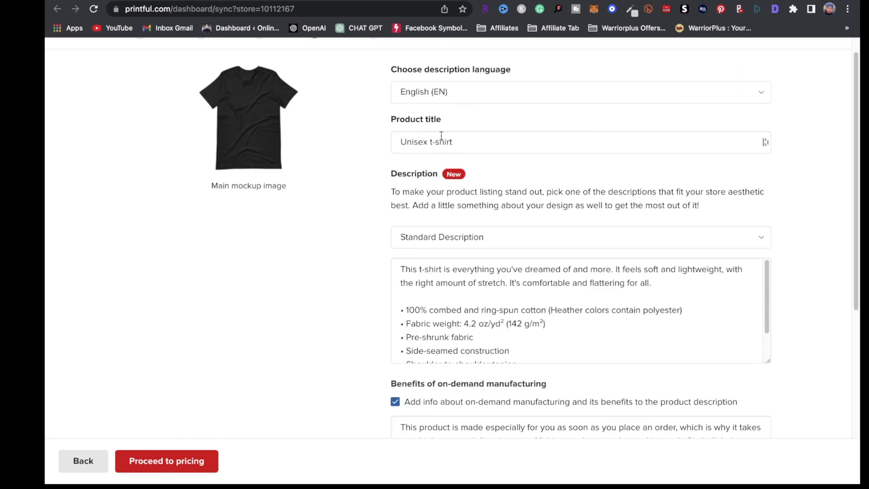
Step: Set the product title to "Everyday Is A Hustle T-shirt" and read through the standard description
{"action": "left_click_drag", "start_coordinate": [474, 142], "coordinate": [335, 142]}
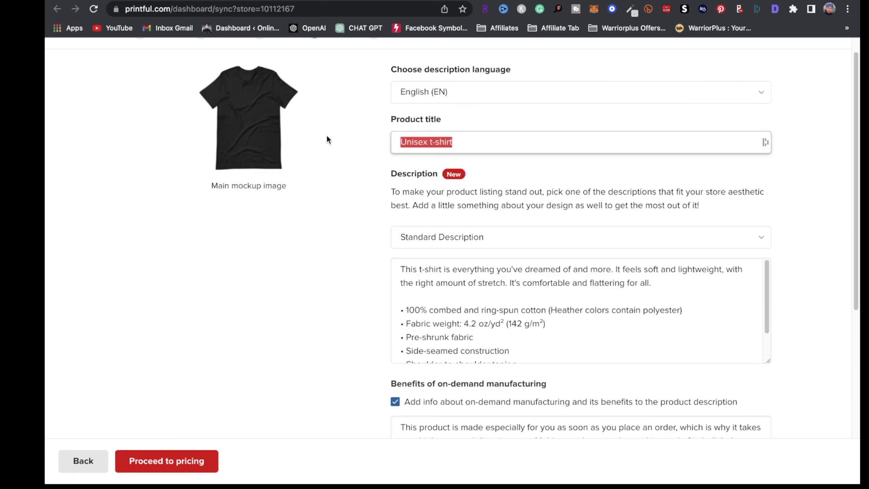
{"action": "type", "text": "Everyday Is A Hustle T-shirt"}
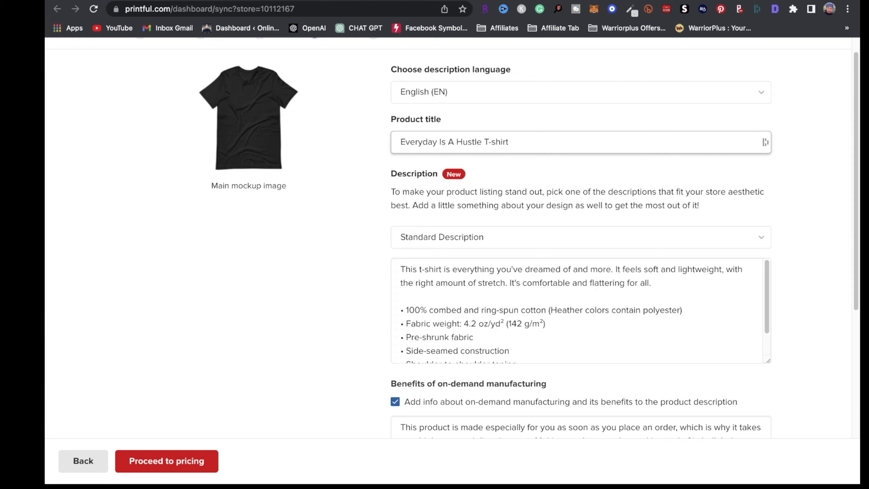
{"action": "scroll", "coordinate": [554, 252], "scroll_direction": "down", "scroll_amount": 2}
{"action": "scroll", "coordinate": [709, 274], "scroll_direction": "down", "scroll_amount": 1}
{"action": "scroll", "coordinate": [577, 213], "scroll_direction": "up", "scroll_amount": 3}
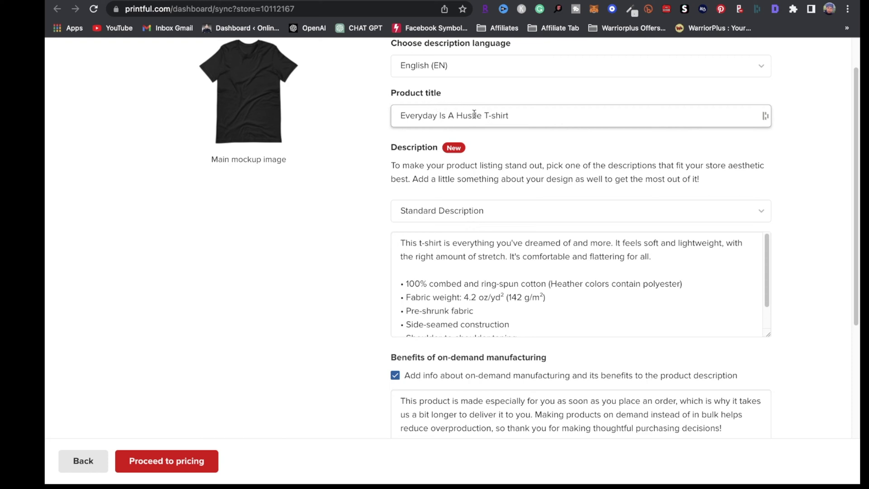
{"action": "scroll", "coordinate": [522, 276], "scroll_direction": "down", "scroll_amount": 2}
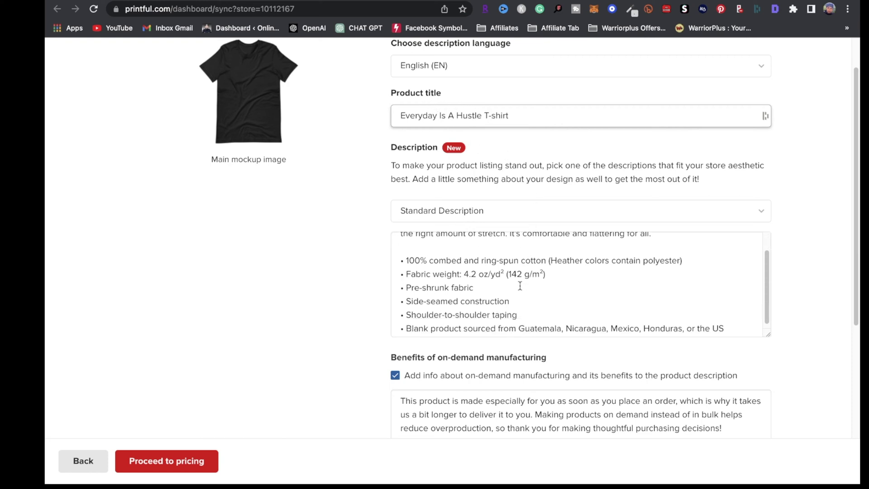
Step: Add the product tags "tshirts", "tshirt", "t-shirt" and "t-shirts"
{"action": "scroll", "coordinate": [618, 311], "scroll_direction": "down", "scroll_amount": 5}
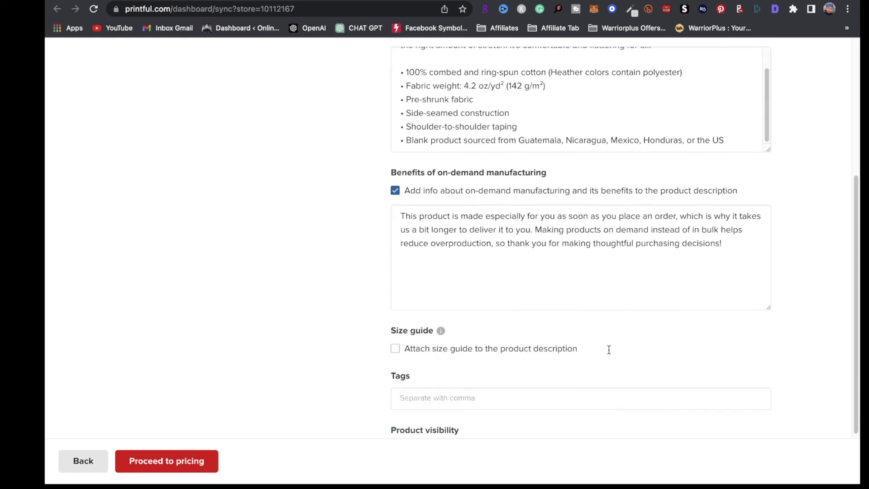
{"action": "left_click", "coordinate": [449, 345]}
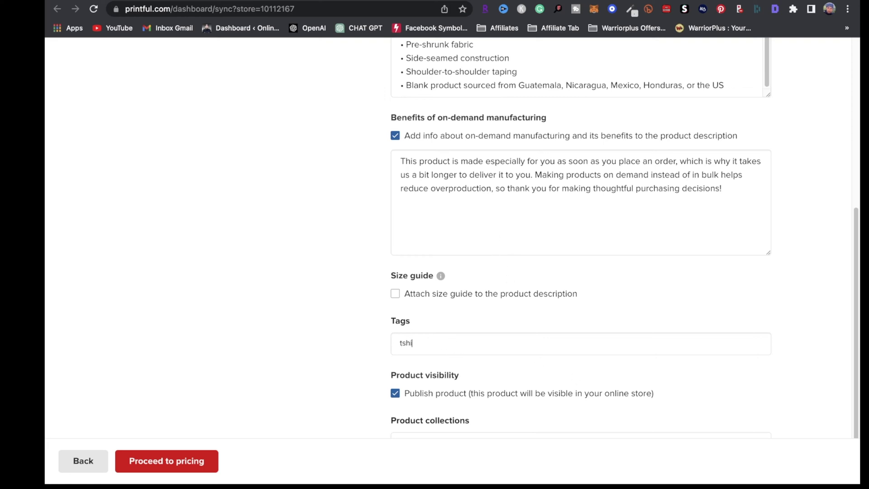
{"action": "type", "text": "tshirts"}
{"action": "key", "text": "Return"}
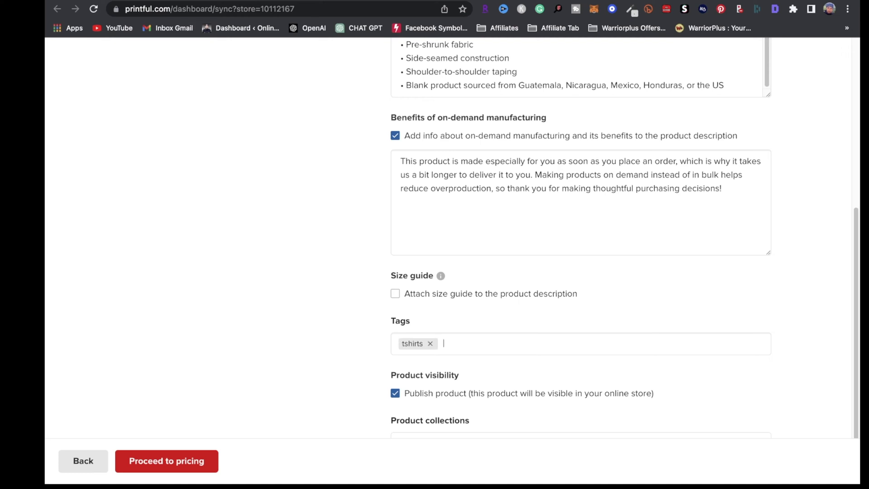
{"action": "type", "text": "tshirt"}
{"action": "key", "text": "Return"}
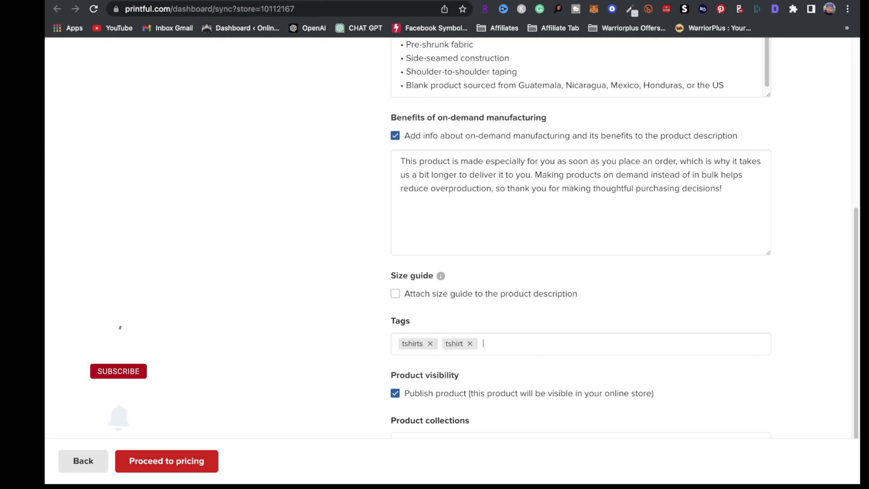
{"action": "type", "text": "t-shirt"}
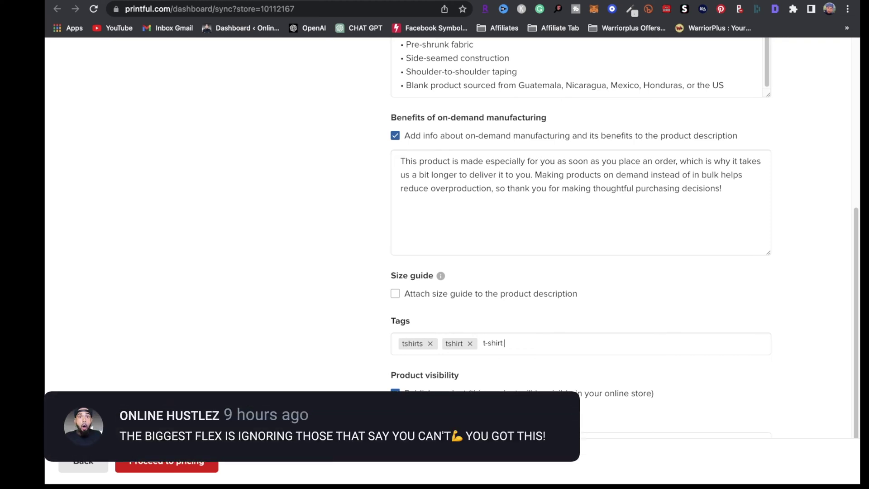
{"action": "key", "text": "Return"}
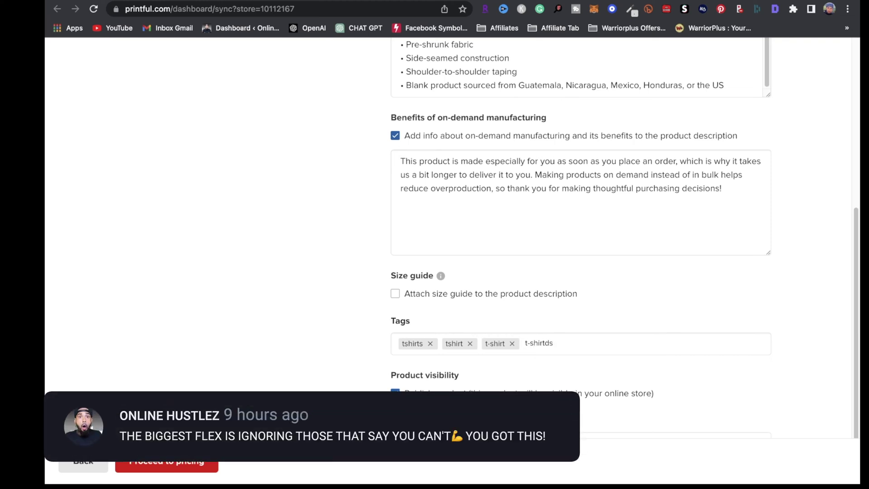
{"action": "key", "text": "Return"}
Step: Assign the product to the Home page collection, turn off its publishing option and proceed to pricing
{"action": "scroll", "coordinate": [559, 345], "scroll_direction": "down", "scroll_amount": 1}
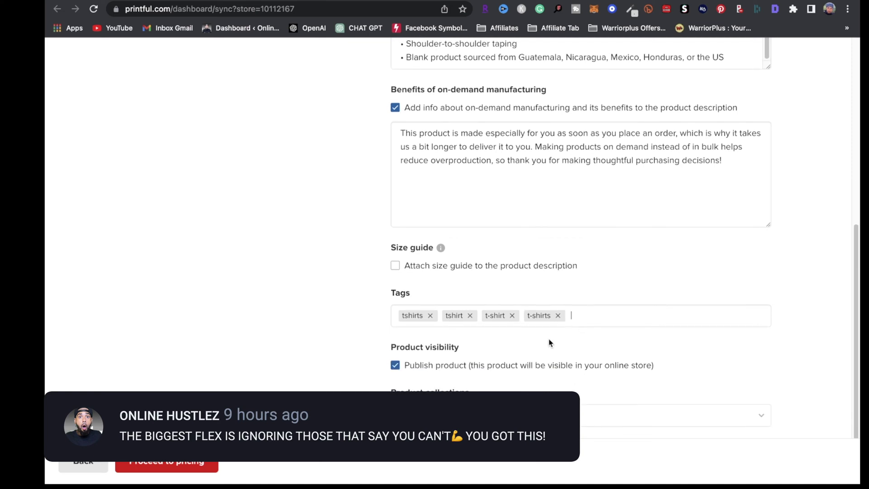
{"action": "left_click", "coordinate": [582, 421]}
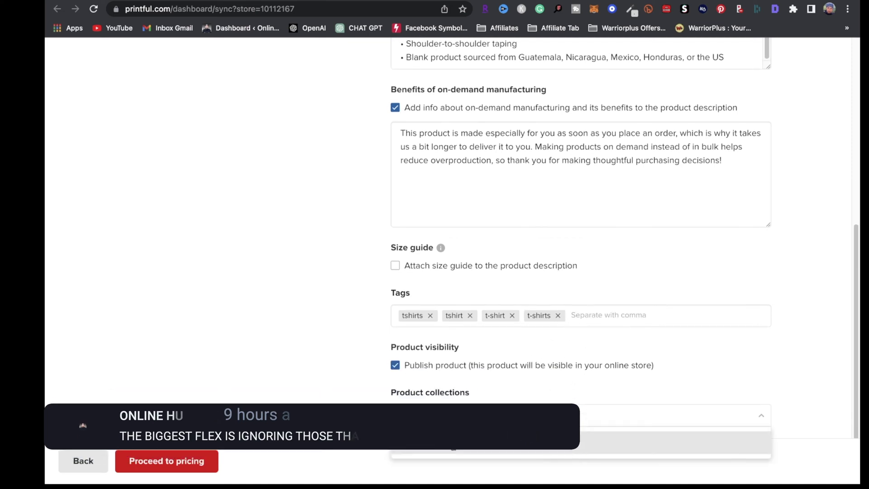
{"action": "left_click", "coordinate": [419, 445]}
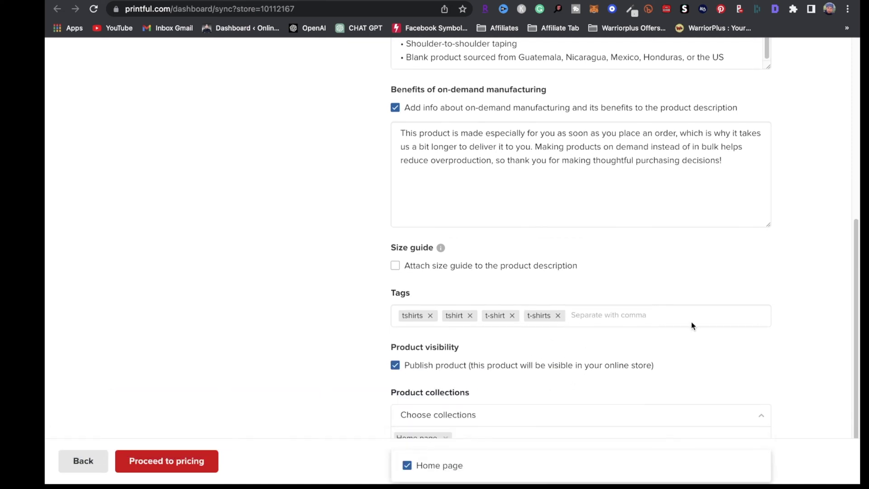
{"action": "left_click", "coordinate": [737, 363]}
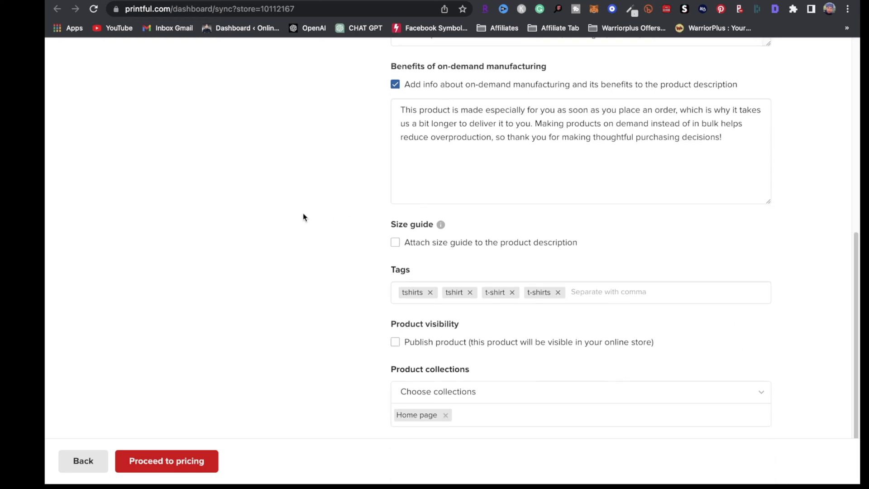
{"action": "left_click", "coordinate": [176, 469]}
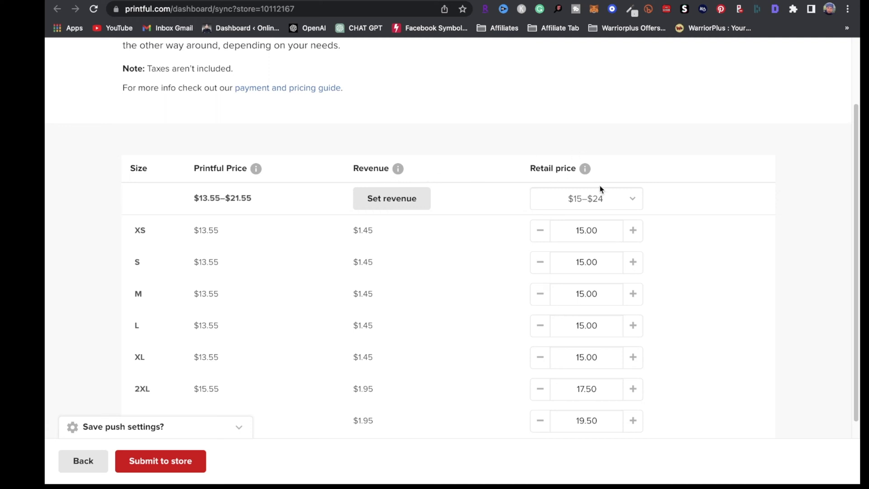
Step: Set the retail price of size XS to 20 and check the resulting revenue
{"action": "left_click", "coordinate": [584, 230]}
{"action": "key", "text": "BackSpace"}
{"action": "key", "text": "BackSpace"}
{"action": "type", "text": "20"}
{"action": "key", "text": "Tab"}
{"action": "left_click_drag", "start_coordinate": [348, 235], "coordinate": [391, 234]}
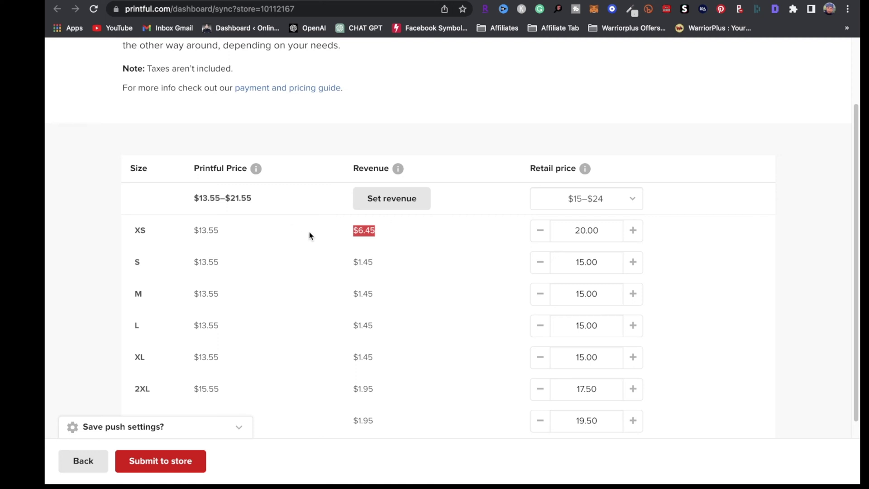
Step: Raise the retail price of size XS to 24
{"action": "left_click", "coordinate": [585, 230]}
{"action": "key", "text": "BackSpace"}
{"action": "type", "text": "4"}
{"action": "key", "text": "Tab"}
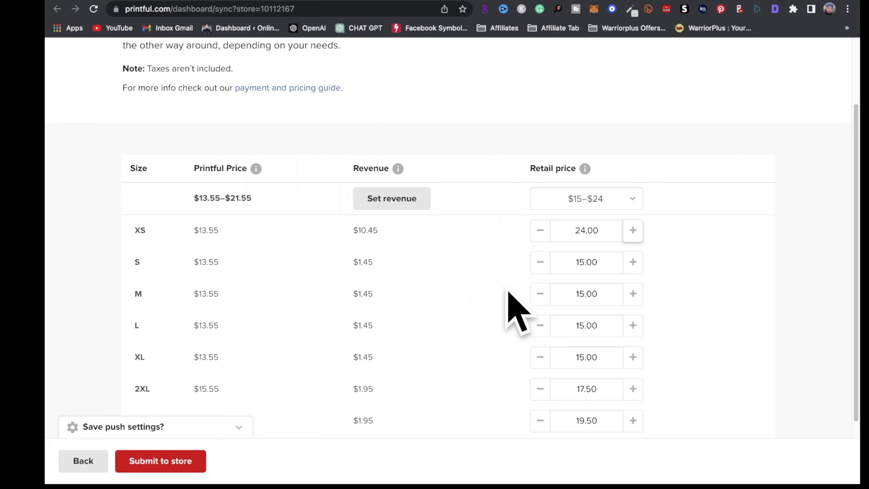
Step: Set the revenue for all sizes to $10 and submit the product to the store
{"action": "scroll", "coordinate": [229, 281], "scroll_direction": "down", "scroll_amount": 3}
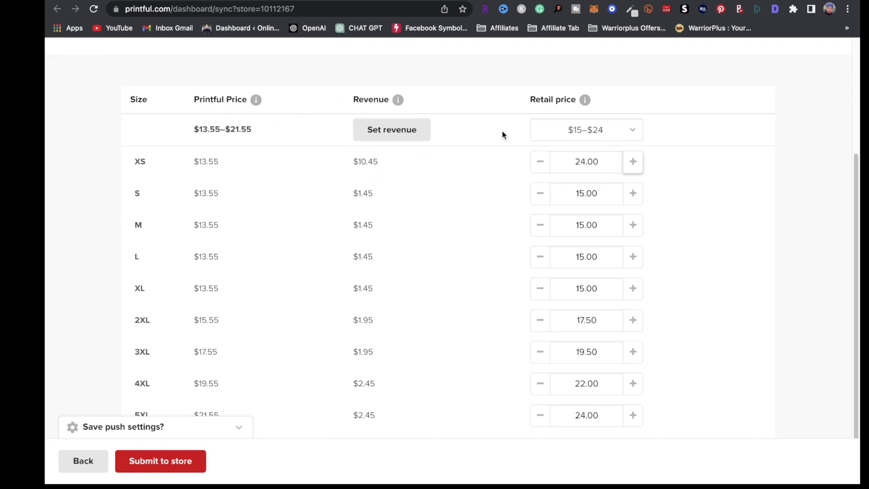
{"action": "left_click", "coordinate": [408, 131]}
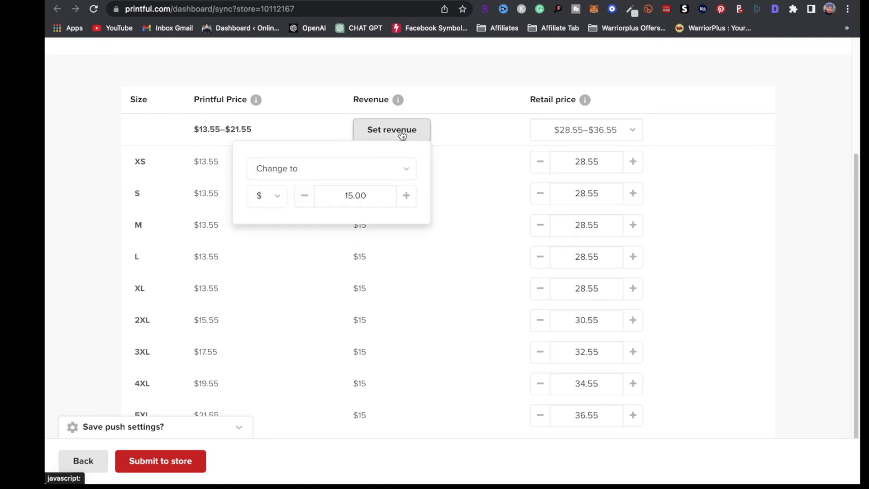
{"action": "left_click", "coordinate": [357, 195]}
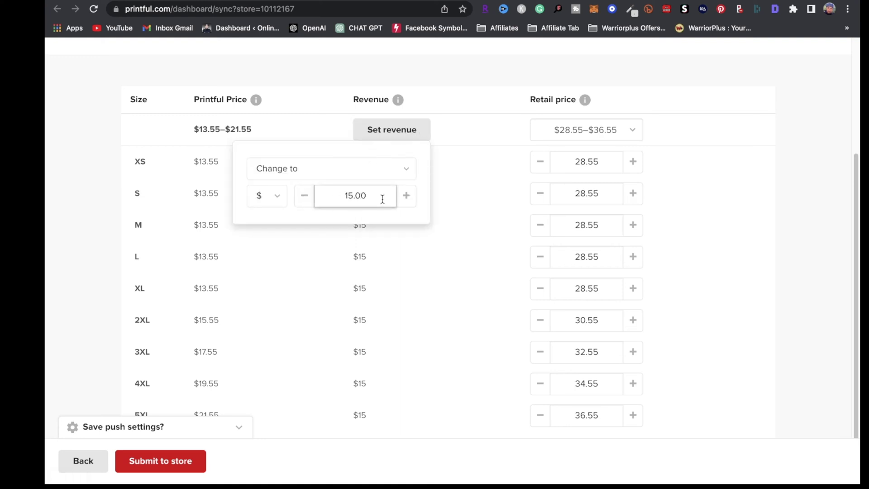
{"action": "key", "text": "ctrl+a"}
{"action": "type", "text": "10"}
{"action": "key", "text": "Return"}
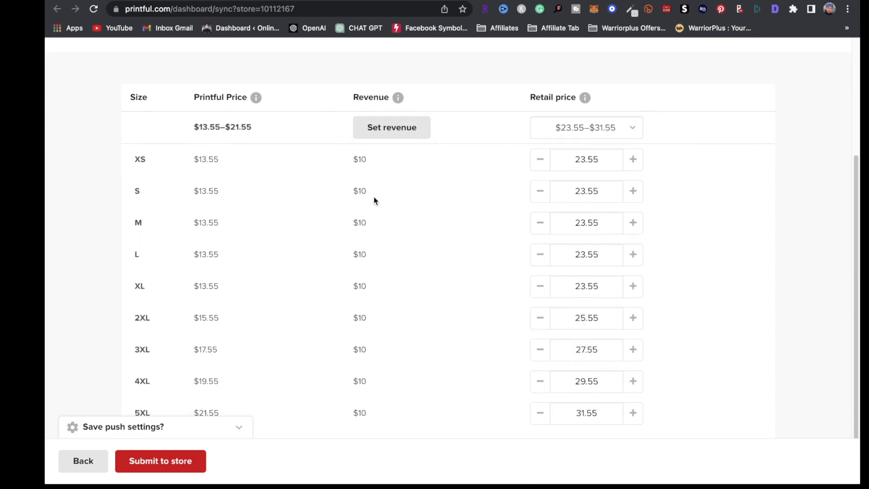
{"action": "scroll", "coordinate": [376, 176], "scroll_direction": "down", "scroll_amount": 1}
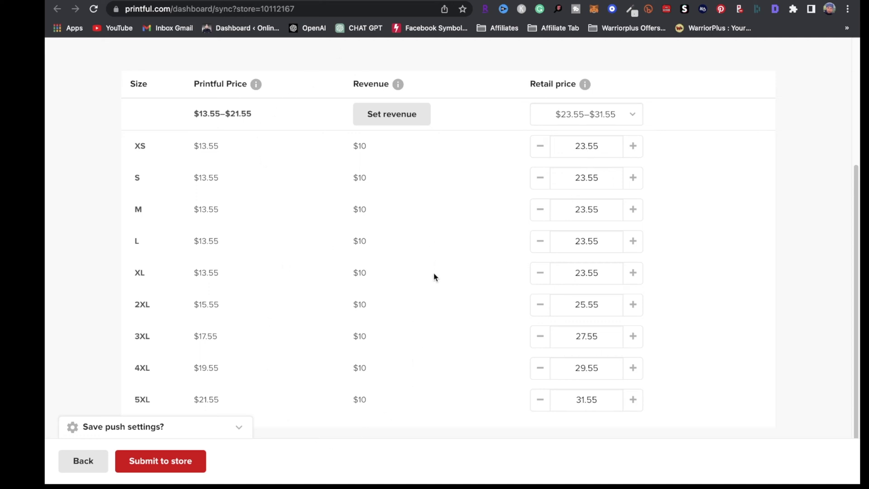
{"action": "left_click", "coordinate": [169, 467]}
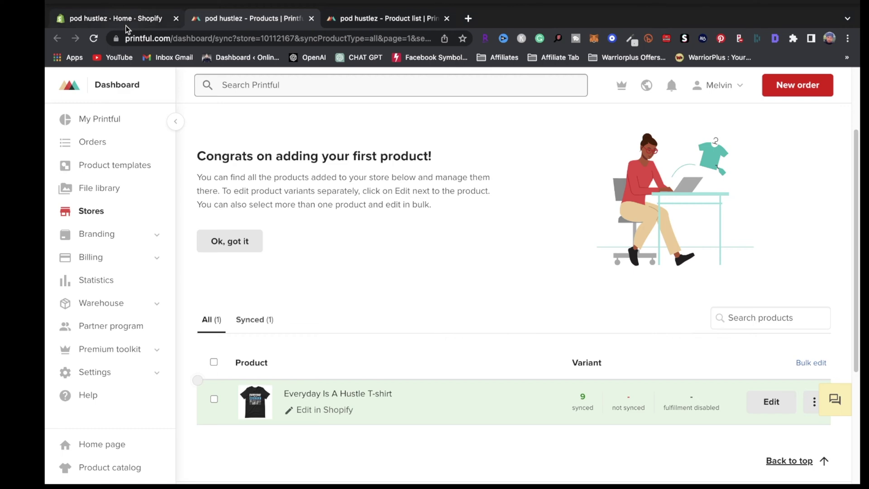
Step: Switch to Shopify, set the Everyday Is A Hustle T-shirt product's status to Active, save it and go to the online store section
{"action": "left_click", "coordinate": [127, 18]}
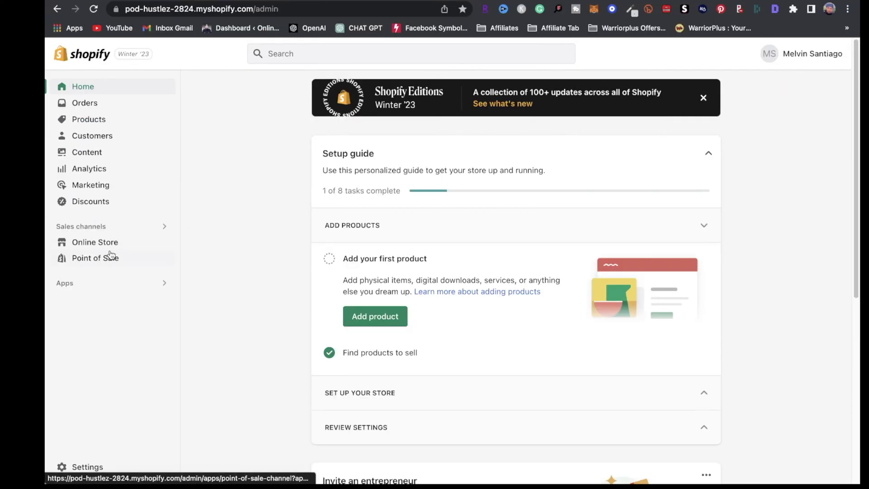
{"action": "left_click", "coordinate": [103, 120]}
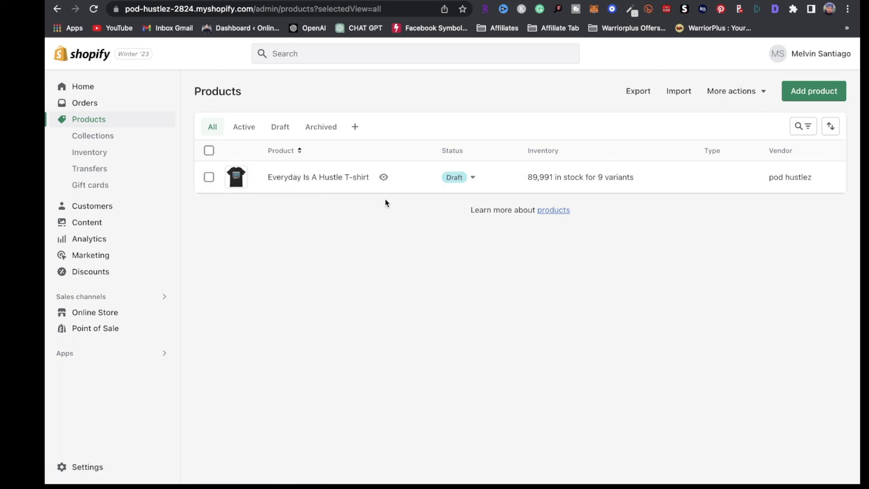
{"action": "left_click", "coordinate": [301, 180]}
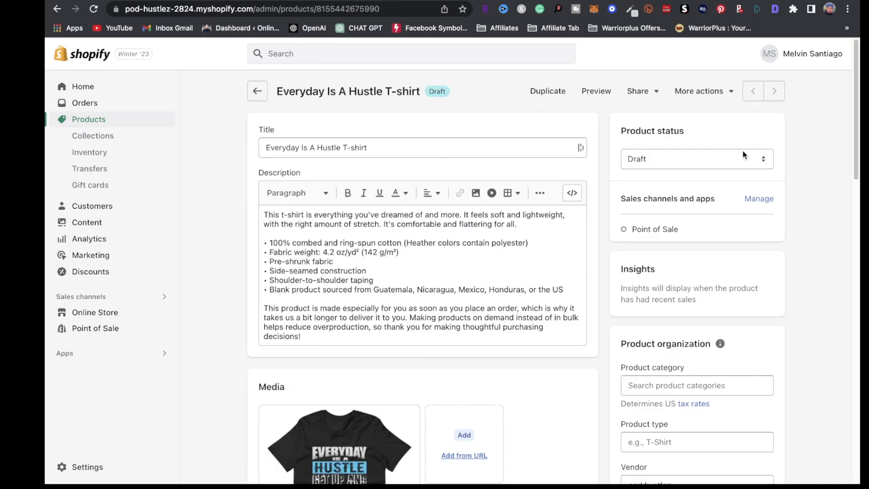
{"action": "left_click", "coordinate": [762, 161]}
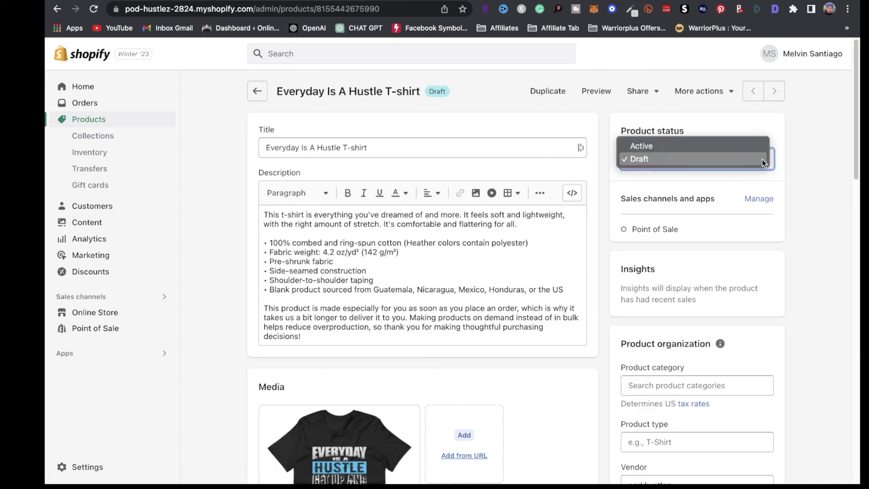
{"action": "left_click", "coordinate": [663, 149]}
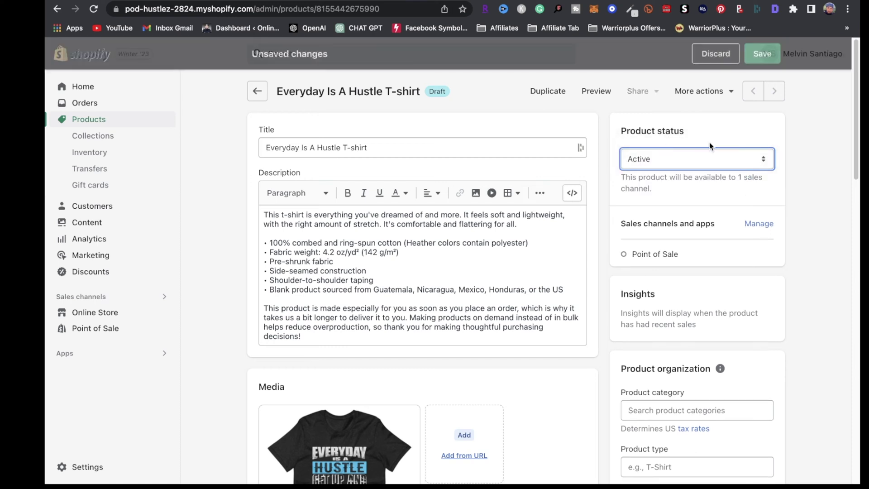
{"action": "left_click", "coordinate": [761, 55]}
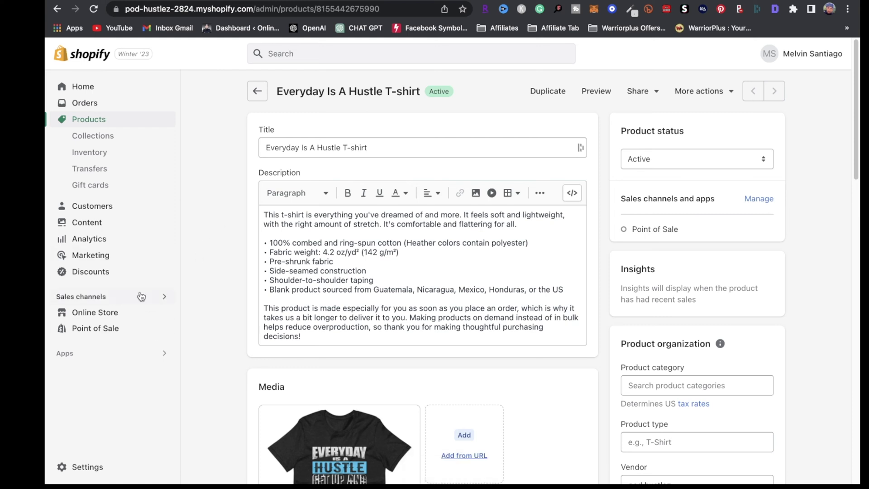
{"action": "left_click", "coordinate": [89, 318]}
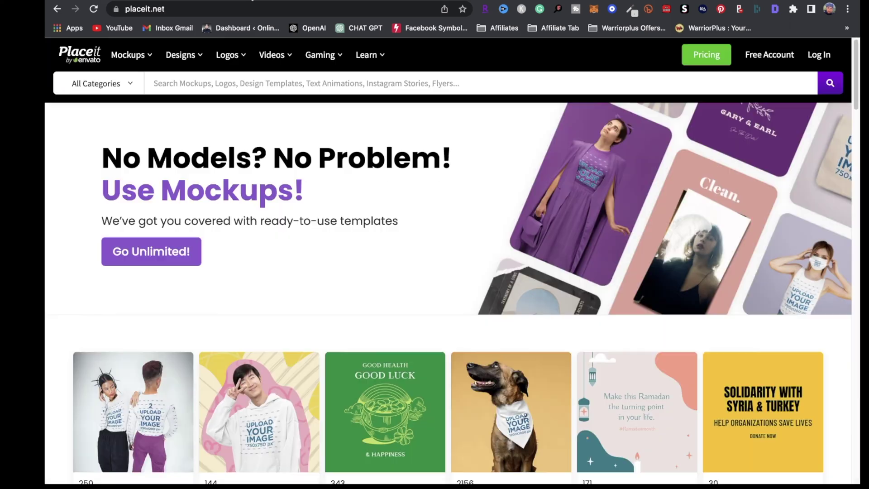
Step: Search Placeit for "video tshirt mockup" and open the 40% off template featuring the woman in yellow sunglasses
{"action": "mouse_move", "coordinate": [221, 75]}
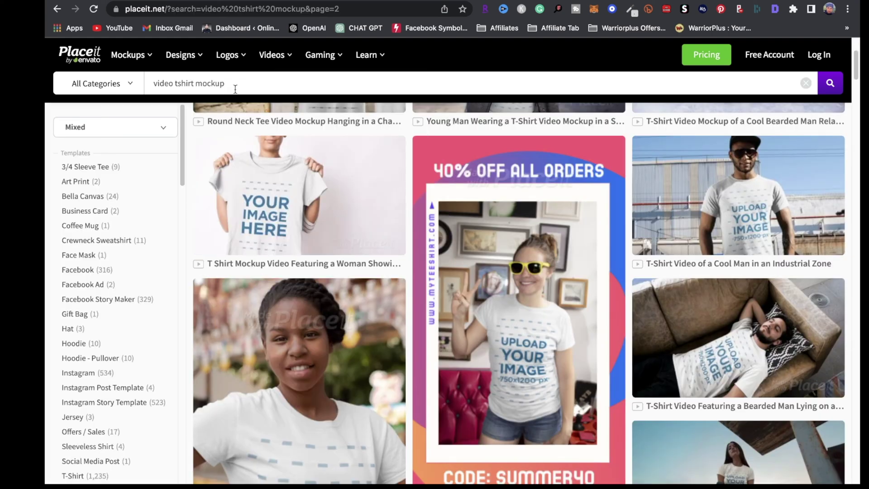
{"action": "mouse_move", "coordinate": [515, 241]}
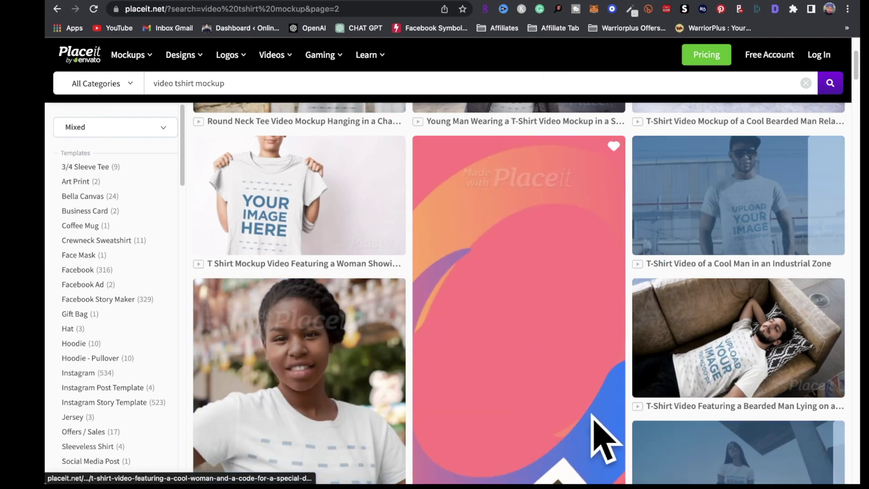
{"action": "mouse_move", "coordinate": [820, 291]}
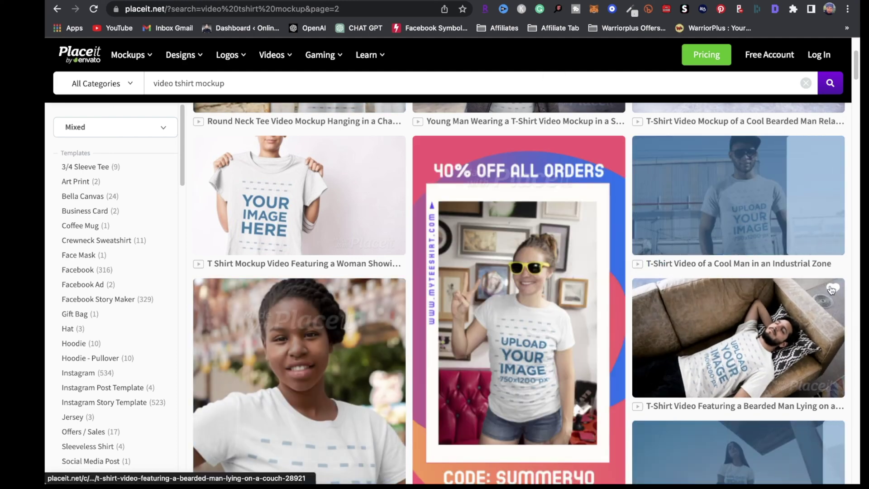
{"action": "mouse_move", "coordinate": [527, 318]}
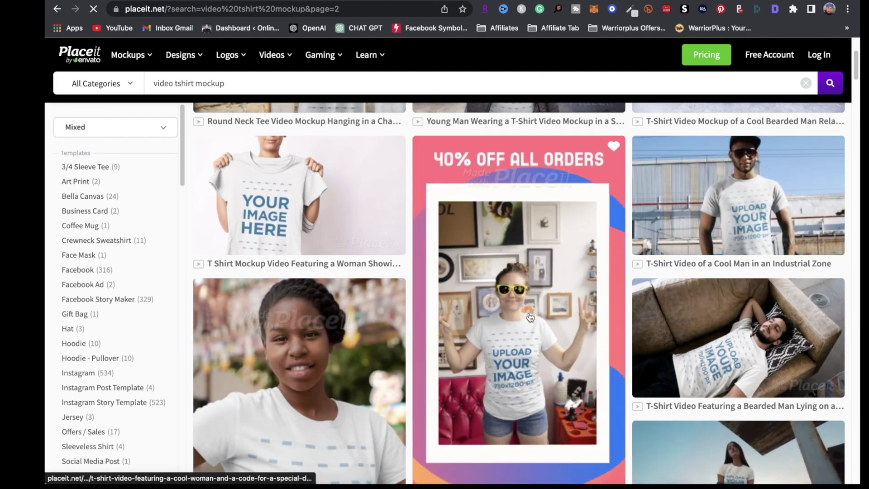
{"action": "left_click", "coordinate": [527, 318]}
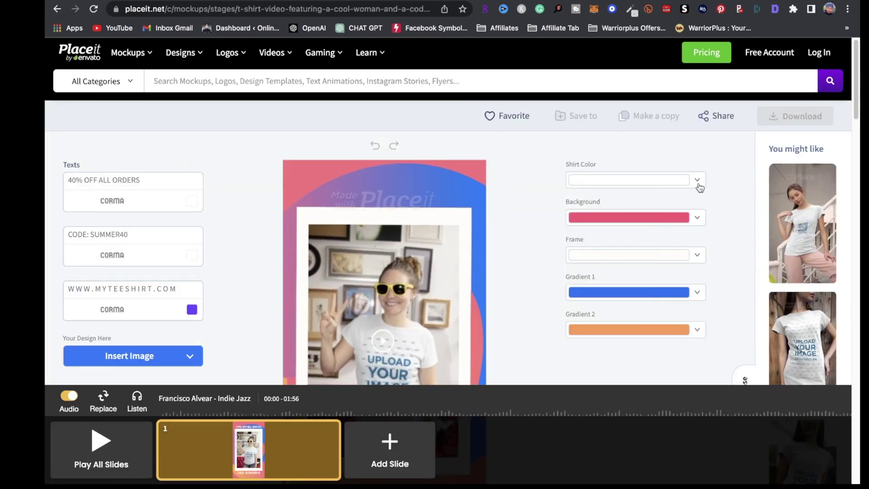
Step: Change the shirt colour in the video mockup to black
{"action": "left_click", "coordinate": [697, 180]}
{"action": "left_click", "coordinate": [614, 226]}
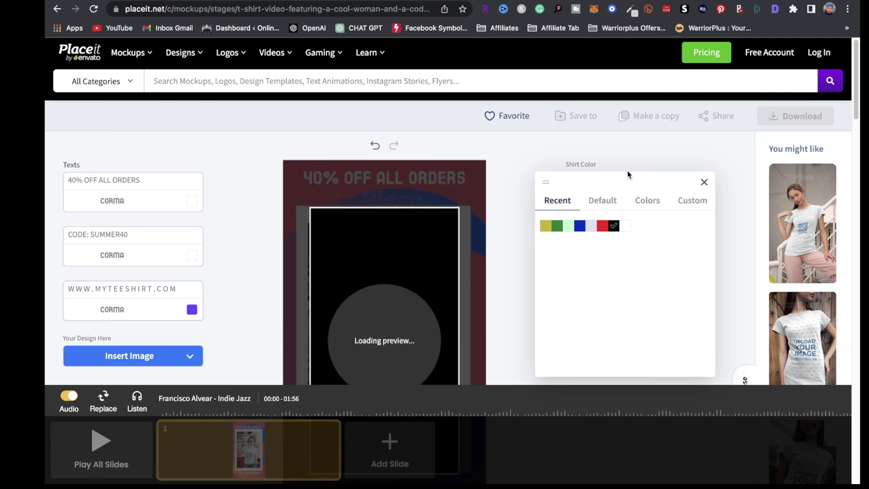
{"action": "left_click", "coordinate": [704, 182]}
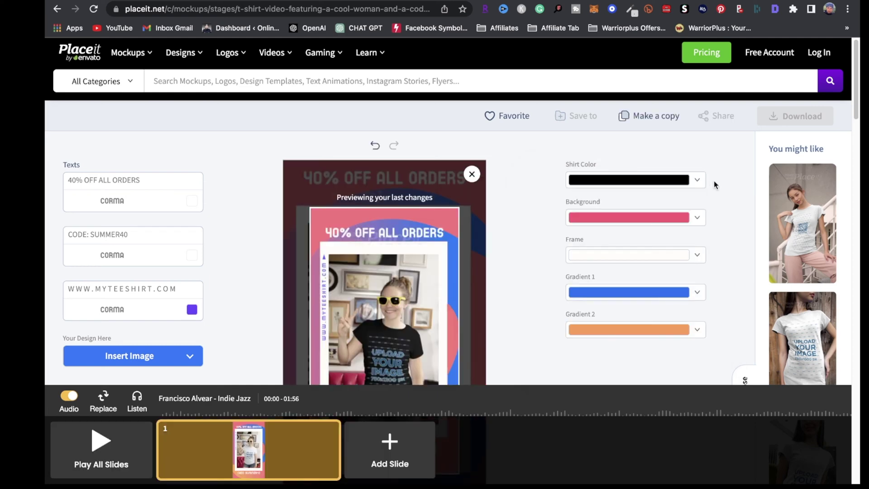
Step: Set the video mockup's background to the custom blue #14B2DF
{"action": "left_click", "coordinate": [698, 221]}
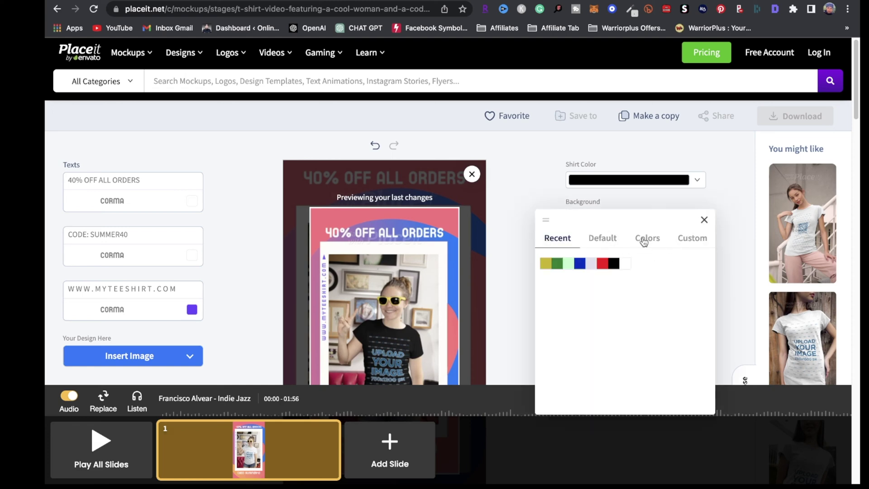
{"action": "left_click", "coordinate": [707, 238]}
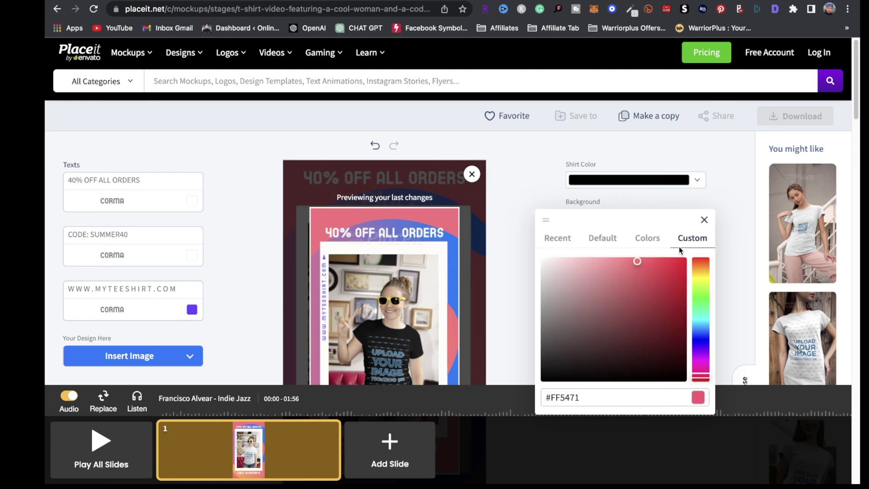
{"action": "left_click", "coordinate": [704, 318]}
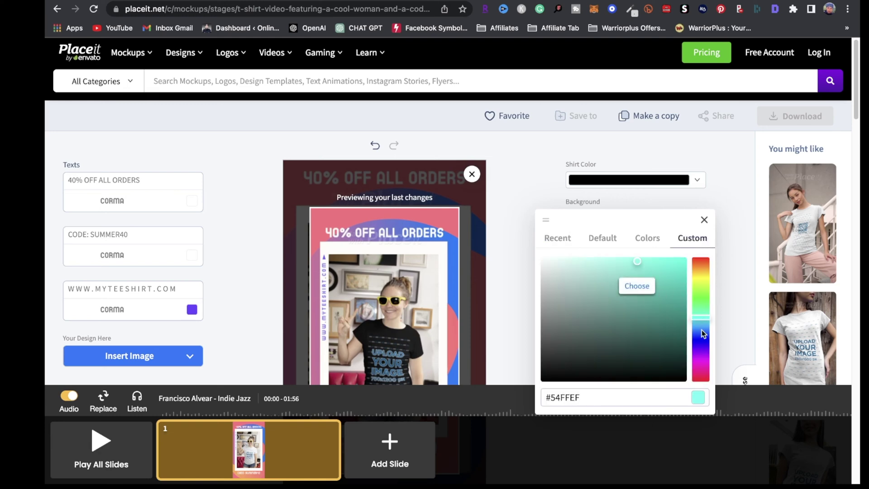
{"action": "left_click", "coordinate": [703, 322]}
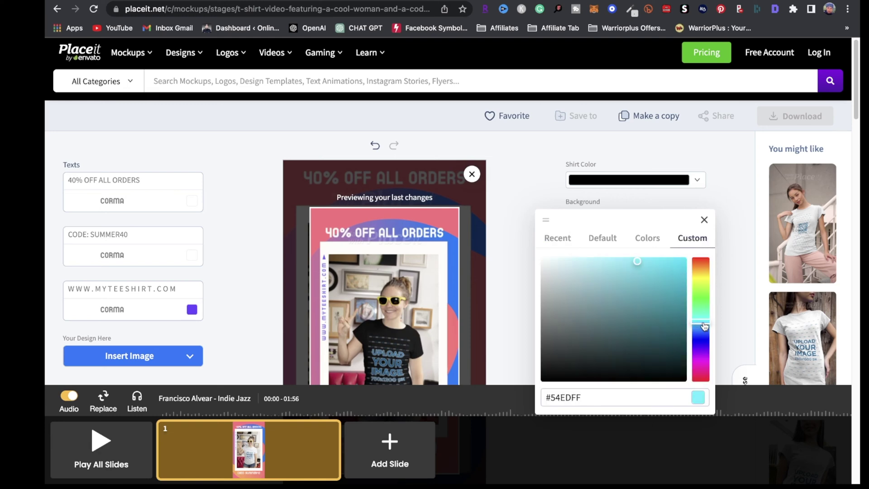
{"action": "left_click", "coordinate": [670, 301]}
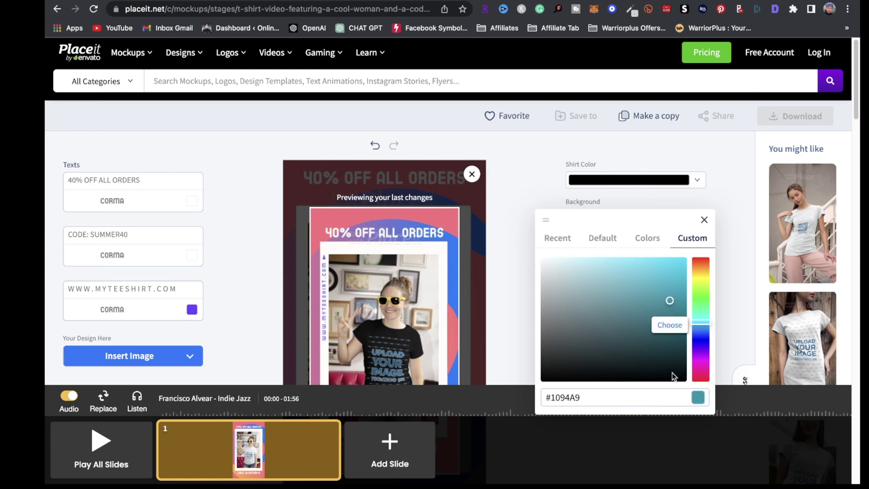
{"action": "left_click_drag", "start_coordinate": [664, 304], "coordinate": [673, 280]}
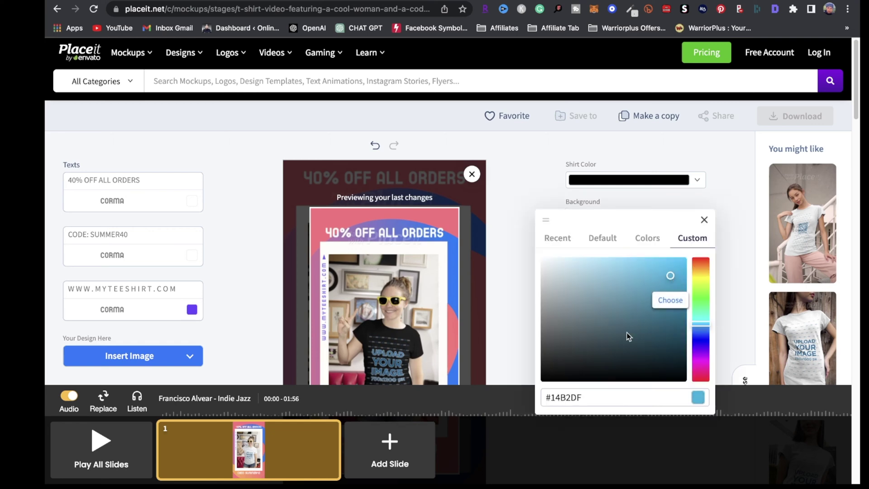
{"action": "left_click", "coordinate": [670, 300]}
Step: Change the Gradient 1 colour of the video mockup to black
{"action": "scroll", "coordinate": [607, 217], "scroll_direction": "down", "scroll_amount": 1}
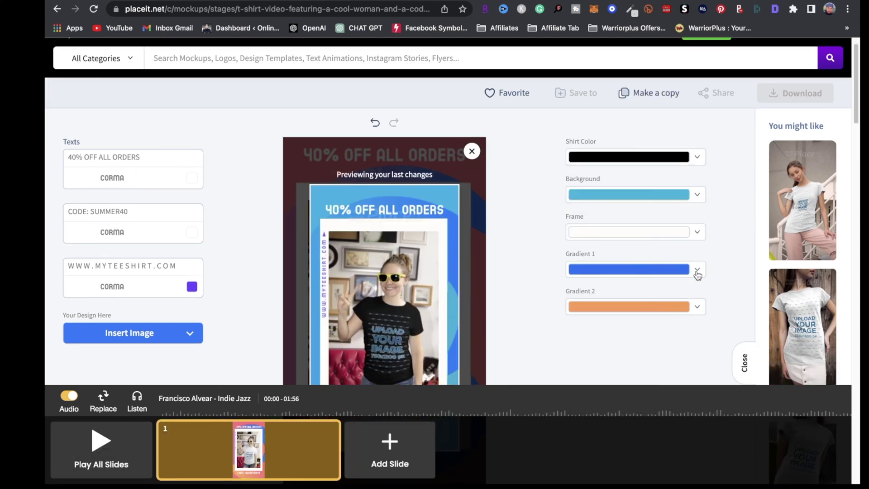
{"action": "left_click", "coordinate": [698, 272]}
{"action": "left_click", "coordinate": [625, 315]}
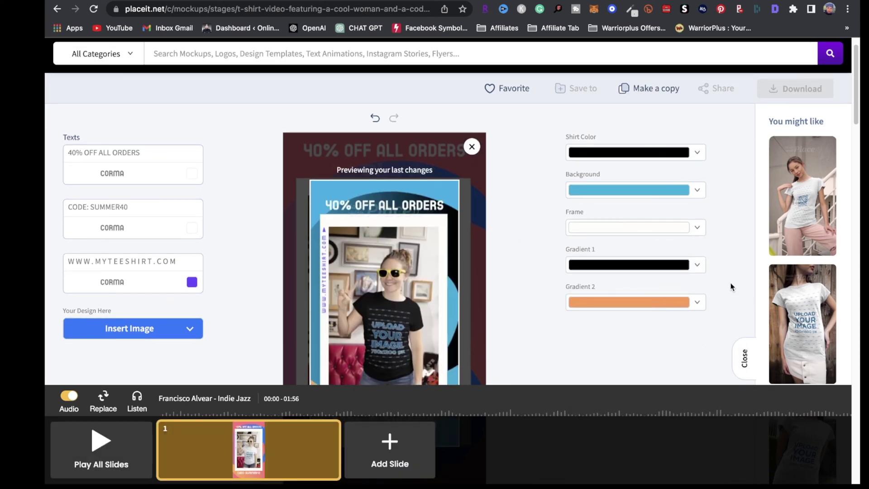
Step: Set the mockup's Gradient 2 to the custom blue #516AFF
{"action": "left_click", "coordinate": [696, 302]}
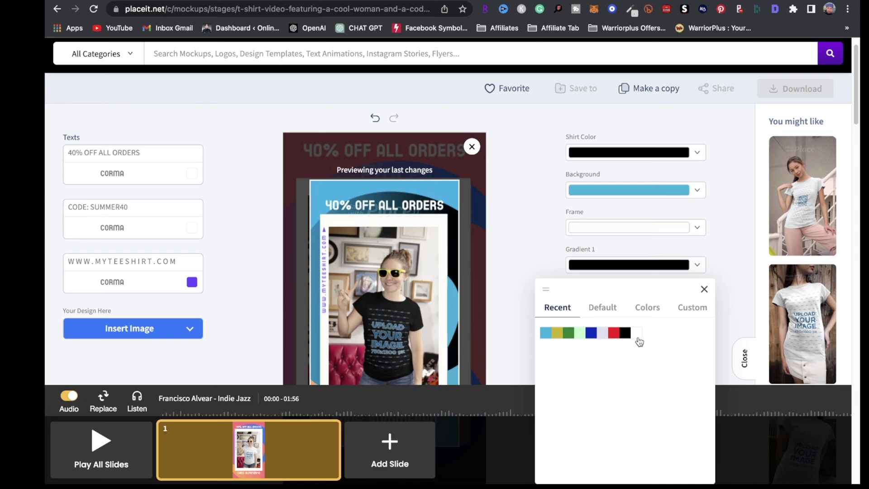
{"action": "left_click", "coordinate": [697, 313]}
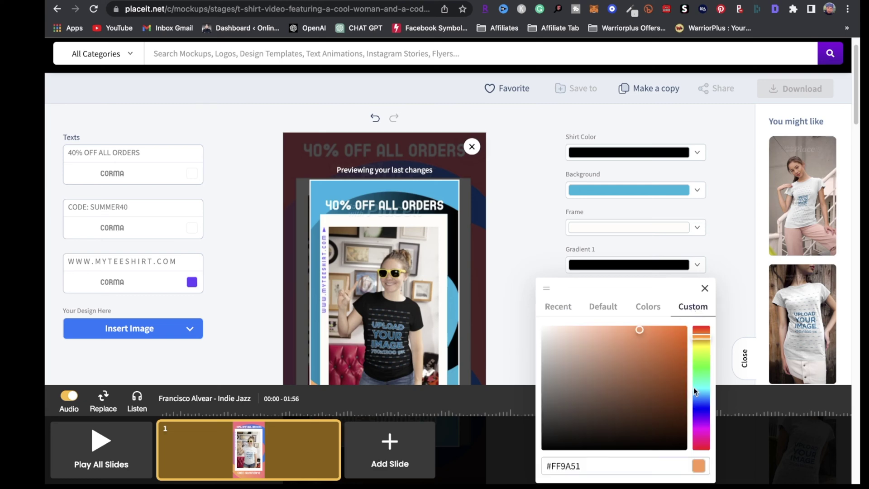
{"action": "left_click", "coordinate": [698, 406]}
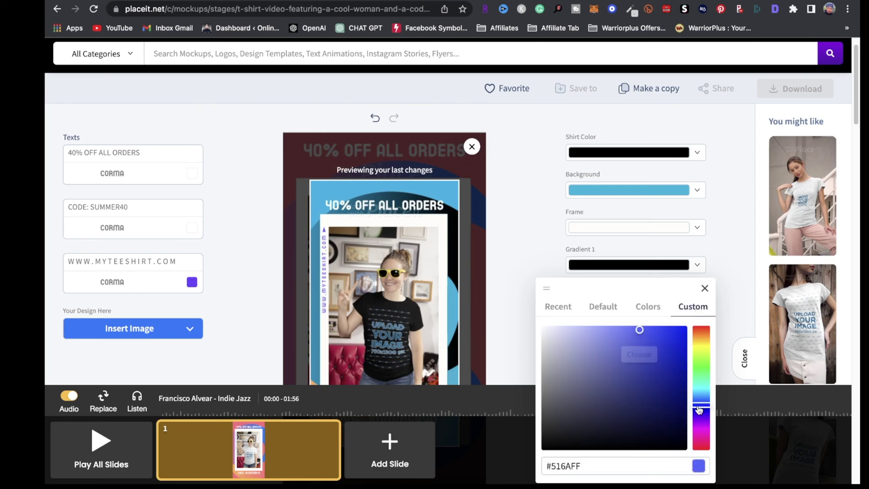
{"action": "left_click", "coordinate": [636, 357]}
{"action": "scroll", "coordinate": [492, 246], "scroll_direction": "down", "scroll_amount": 2}
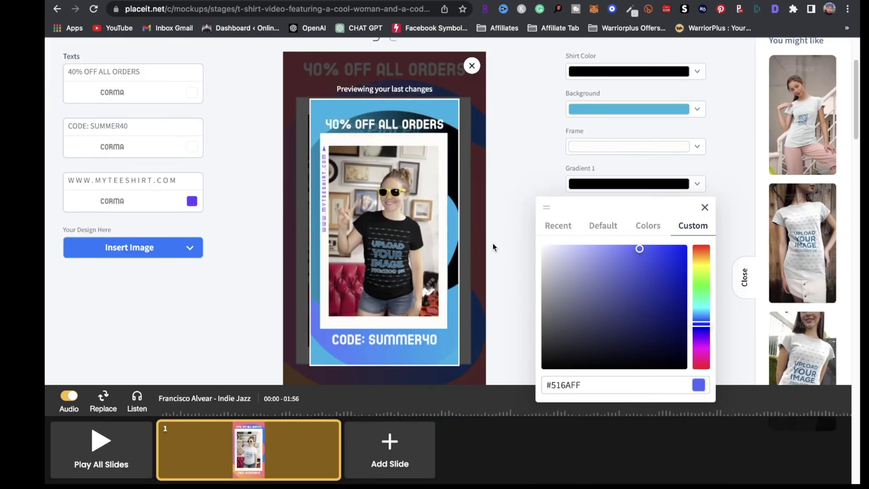
Step: Replace the "40% OFF ALL ORDERS" headline text with "ONLINE HUSTLEZ"
{"action": "scroll", "coordinate": [392, 161], "scroll_direction": "up", "scroll_amount": 2}
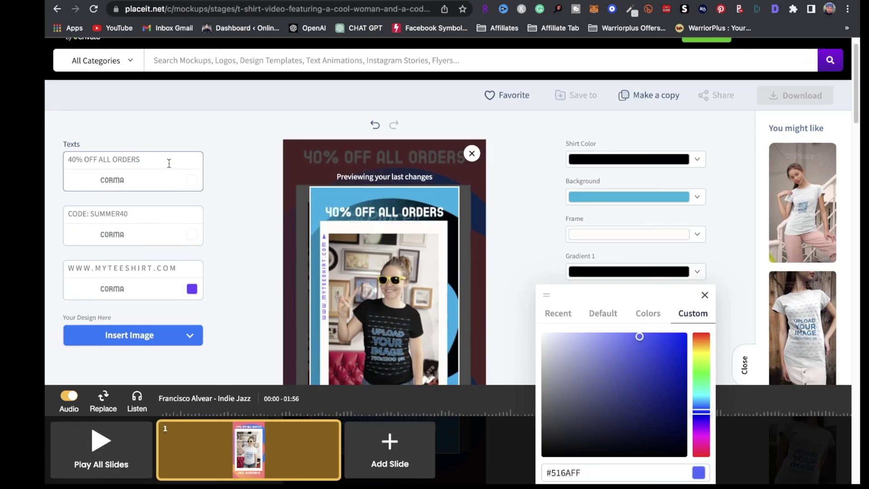
{"action": "left_click_drag", "start_coordinate": [168, 163], "coordinate": [119, 148]}
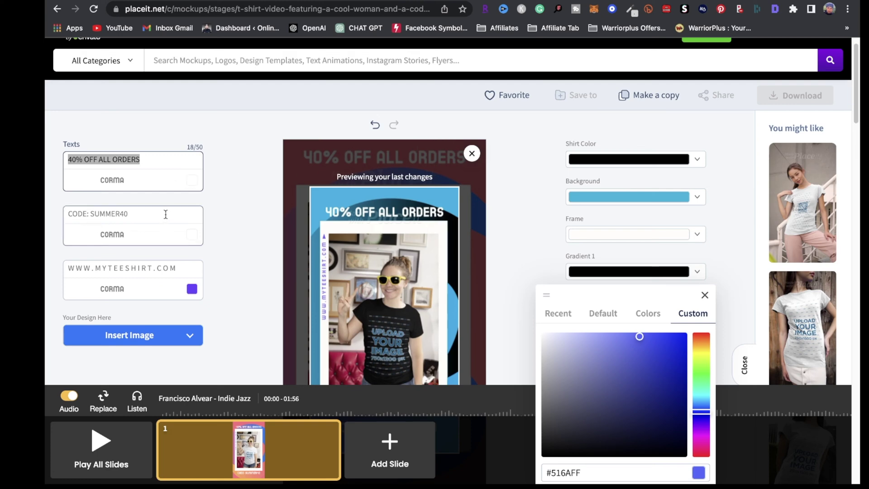
{"action": "left_click_drag", "start_coordinate": [166, 215], "coordinate": [66, 212]}
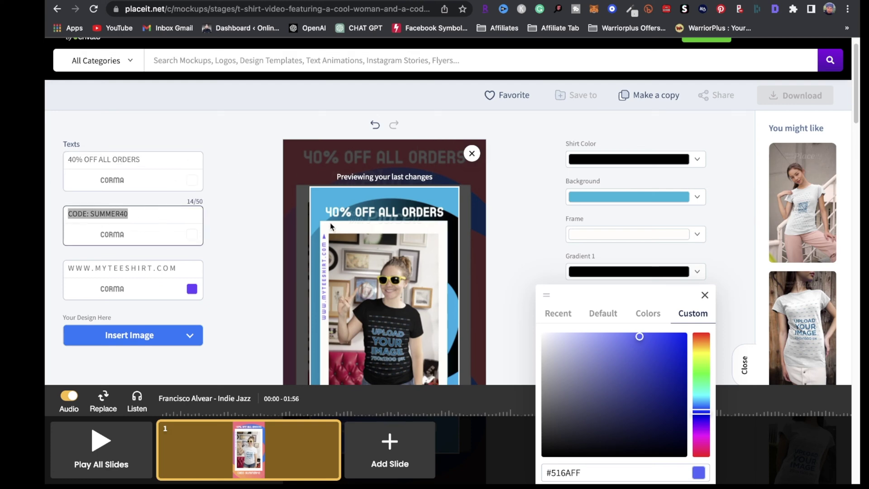
{"action": "left_click_drag", "start_coordinate": [141, 158], "coordinate": [90, 137]}
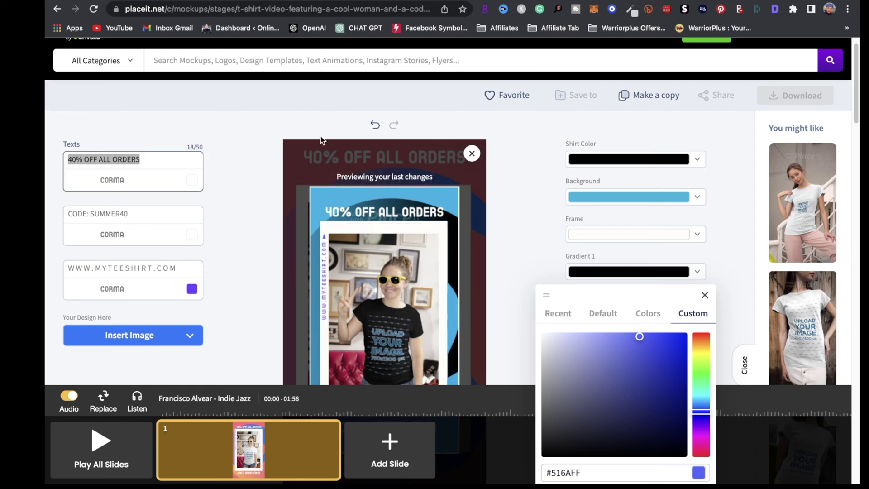
{"action": "key", "text": "BackSpace"}
{"action": "type", "text": "Online="}
{"action": "key", "text": "BackSpace"}
{"action": "key", "text": "BackSpace"}
{"action": "key", "text": "BackSpace"}
{"action": "key", "text": "BackSpace"}
{"action": "key", "text": "BackSpace"}
{"action": "key", "text": "BackSpace"}
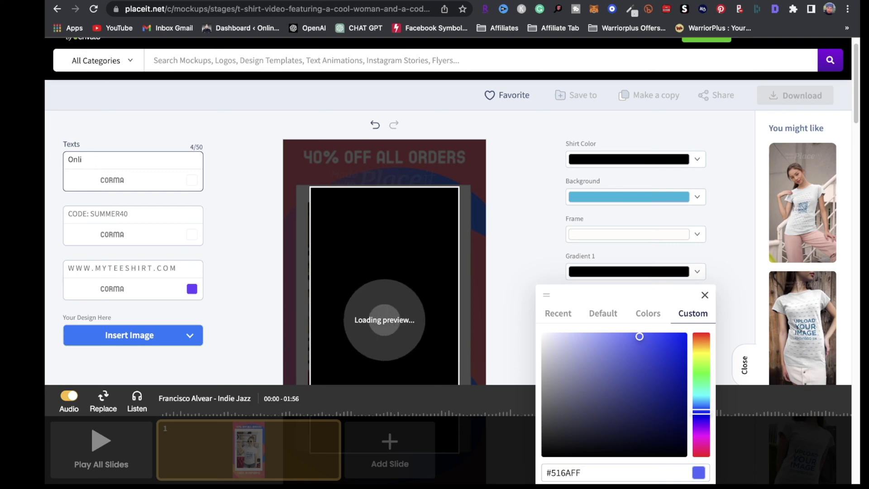
{"action": "type", "text": "NLINE HUSTLEZ"}
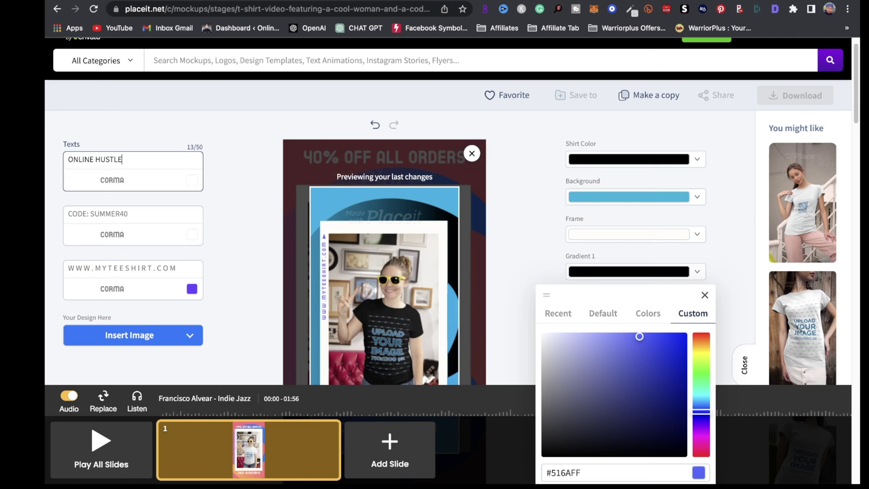
Step: Change the promo code line to "CODE: HUSTLEZ"
{"action": "left_click", "coordinate": [167, 223]}
{"action": "key", "text": "BackSpace"}
{"action": "key", "text": "BackSpace"}
{"action": "key", "text": "BackSpace"}
{"action": "key", "text": "BackSpace"}
{"action": "key", "text": "BackSpace"}
{"action": "key", "text": "BackSpace"}
{"action": "key", "text": "BackSpace"}
{"action": "key", "text": "BackSpace"}
{"action": "type", "text": "HUSTL"}
{"action": "scroll", "coordinate": [154, 159], "scroll_direction": "down", "scroll_amount": 3}
{"action": "left_click_drag", "start_coordinate": [153, 157], "coordinate": [103, 155]}
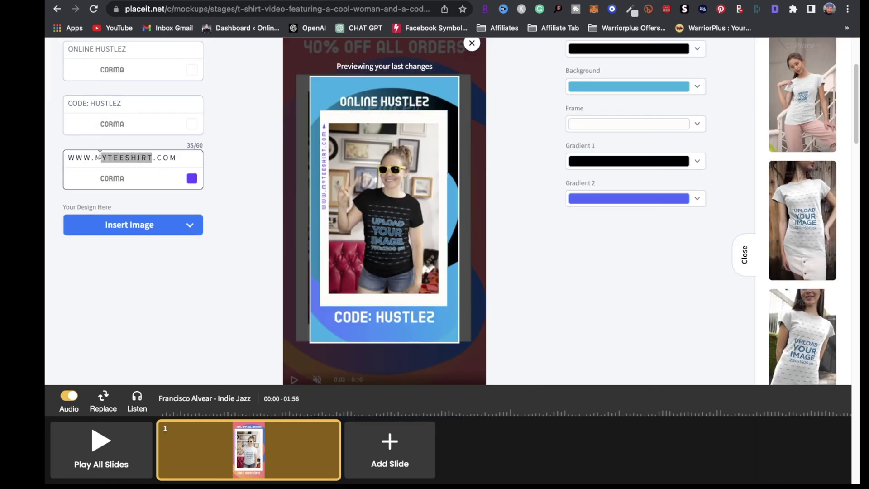
{"action": "type", "text": "ONLINE"}
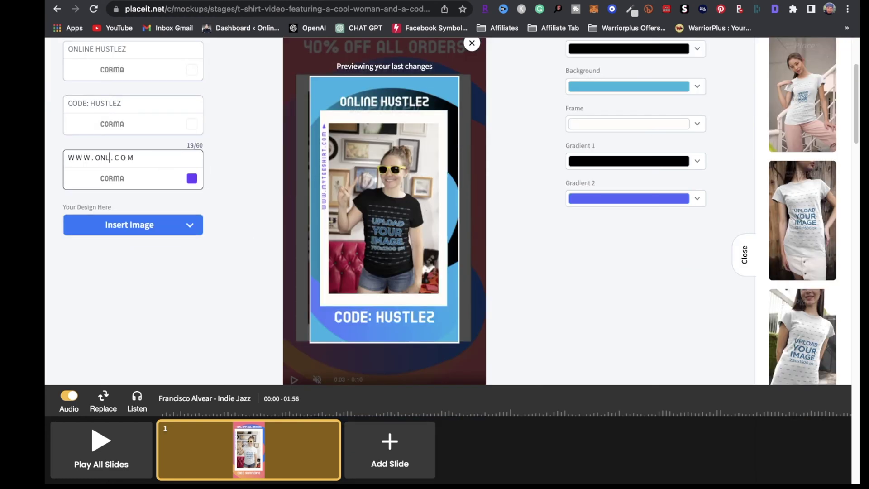
{"action": "type", "text": "HUSTEZ"}
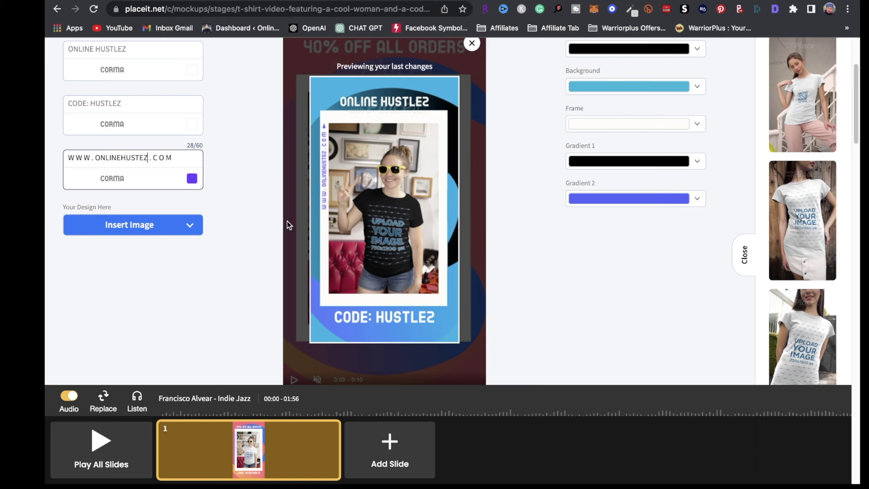
{"action": "left_click", "coordinate": [192, 178]}
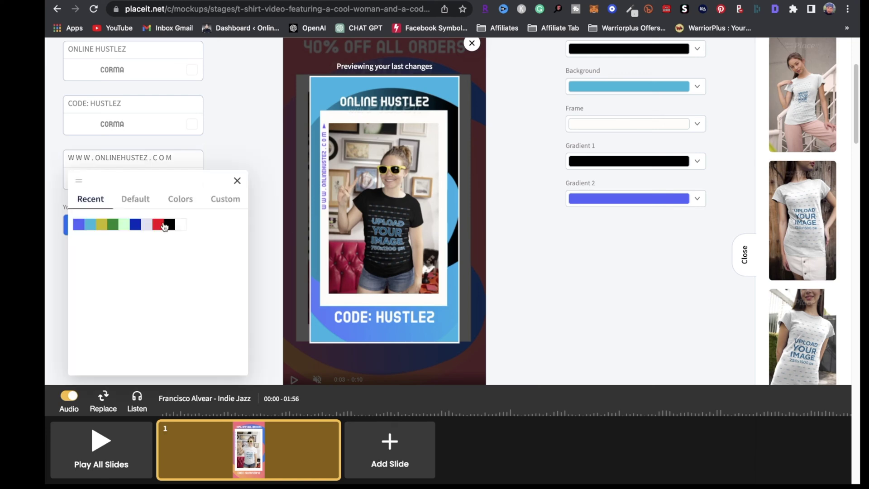
{"action": "left_click", "coordinate": [165, 225]}
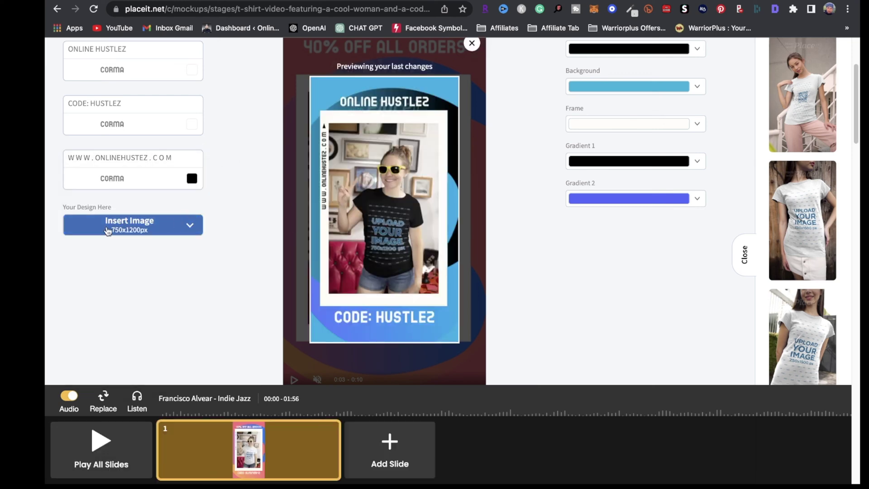
Step: Insert the design "7 copy.png" from the PNG FILES folder on the shirt, accepting the default crop
{"action": "left_click", "coordinate": [156, 227]}
{"action": "left_click", "coordinate": [159, 274]}
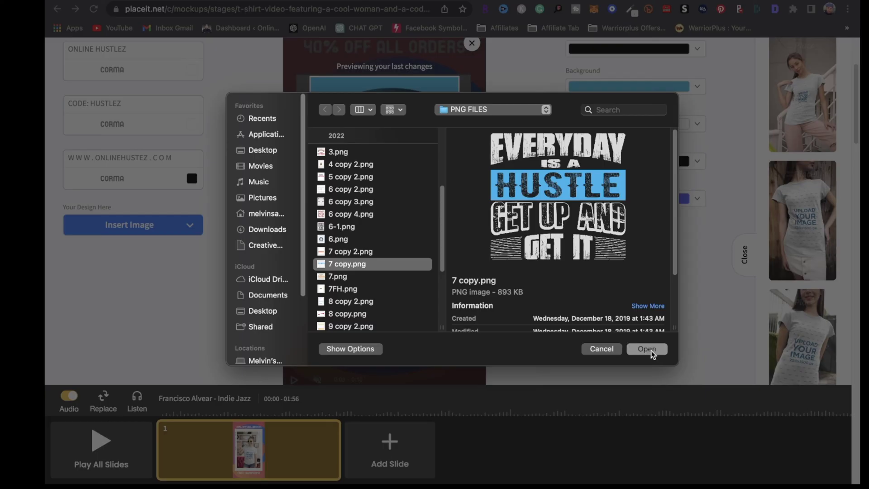
{"action": "left_click", "coordinate": [646, 349]}
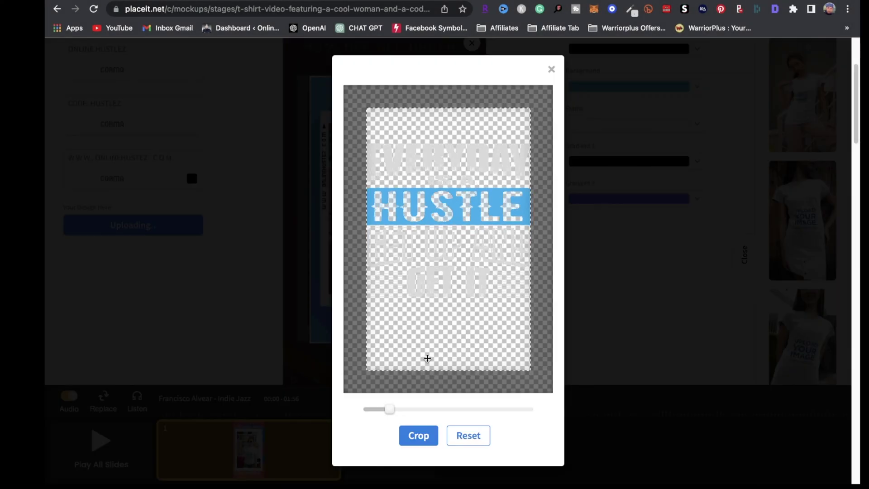
{"action": "left_click", "coordinate": [425, 438]}
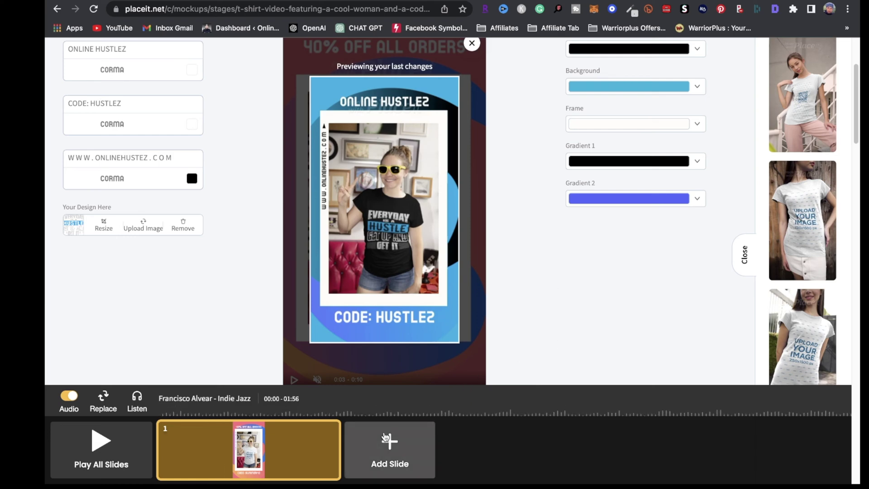
Step: View the template library for additional slides and close it without adding one
{"action": "left_click", "coordinate": [390, 463]}
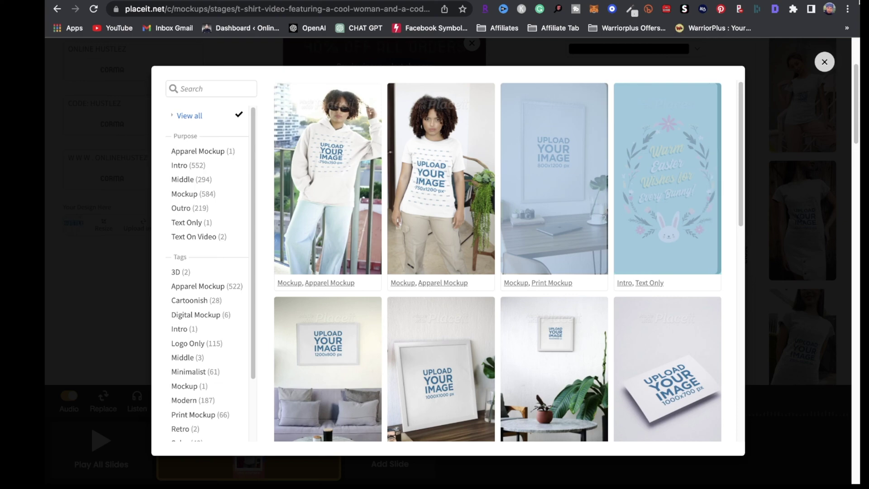
{"action": "left_click", "coordinate": [823, 62]}
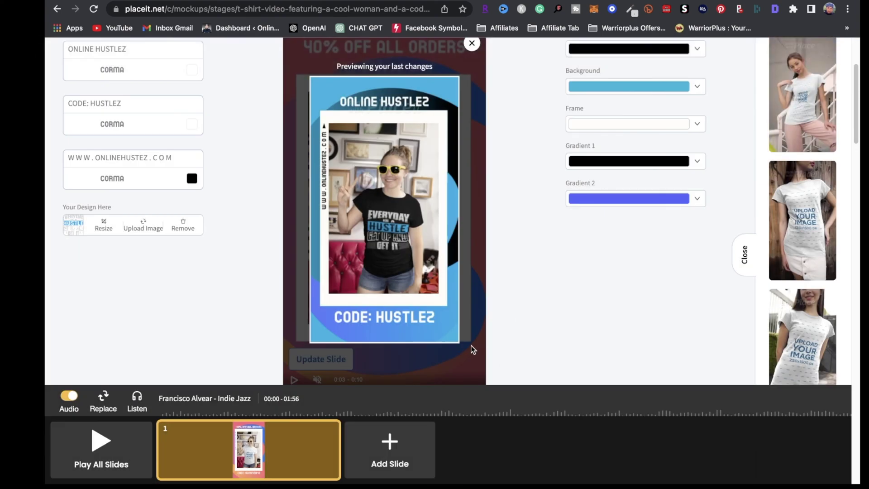
Step: Play all slides to preview the customised T-shirt video
{"action": "scroll", "coordinate": [521, 343], "scroll_direction": "up", "scroll_amount": 3}
{"action": "scroll", "coordinate": [523, 340], "scroll_direction": "down", "scroll_amount": 6}
{"action": "scroll", "coordinate": [551, 336], "scroll_direction": "down", "scroll_amount": 3}
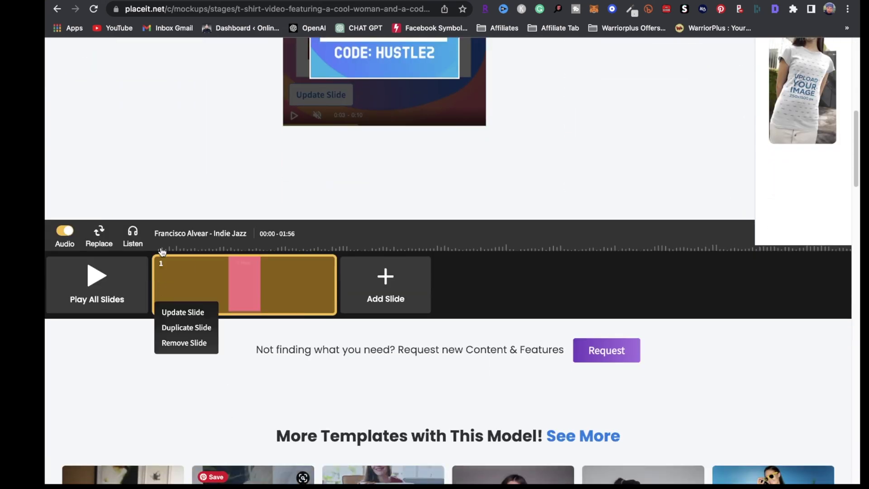
{"action": "left_click", "coordinate": [92, 295]}
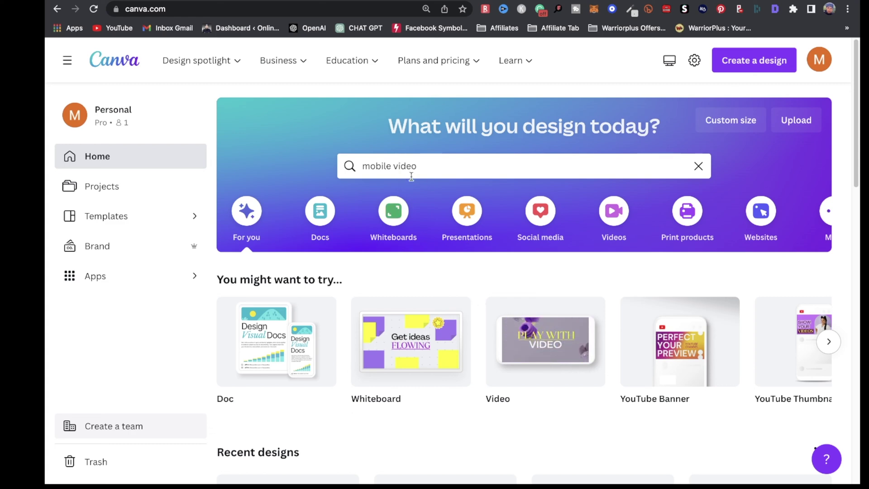
Step: Switch to Canva, create a blank Mobile Video design from a "mobile video" search, and return to the Placeit video preview
{"action": "left_click", "coordinate": [455, 163]}
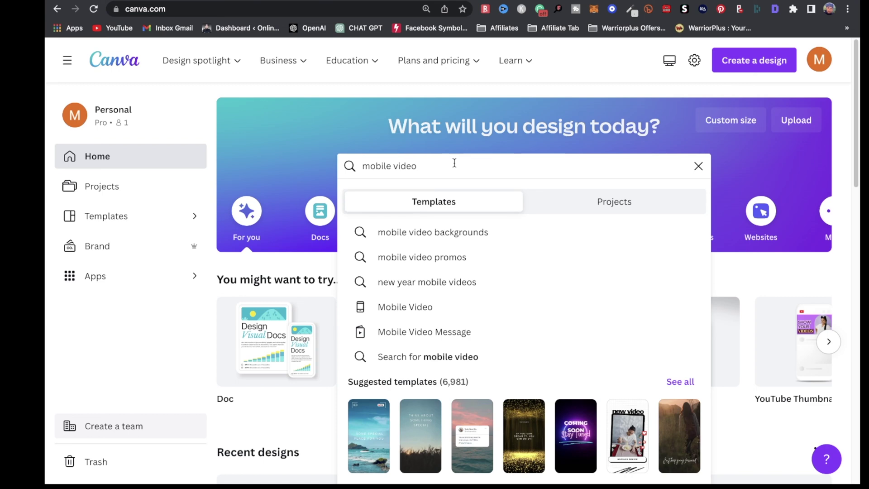
{"action": "key", "text": "Return"}
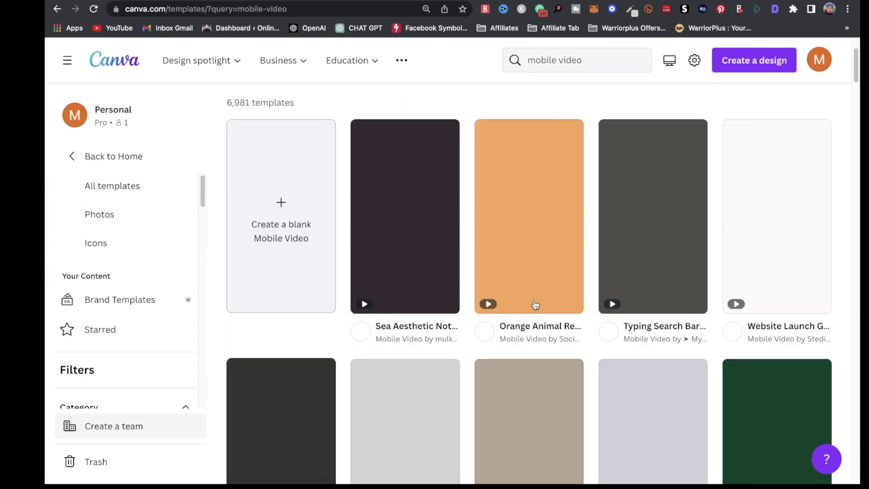
{"action": "scroll", "coordinate": [523, 303], "scroll_direction": "down", "scroll_amount": 3}
{"action": "scroll", "coordinate": [322, 253], "scroll_direction": "up", "scroll_amount": 2}
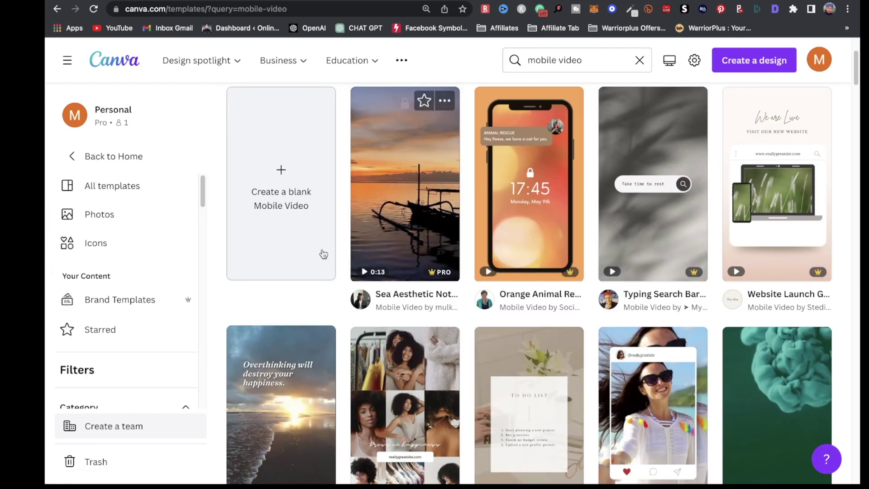
{"action": "left_click", "coordinate": [274, 188]}
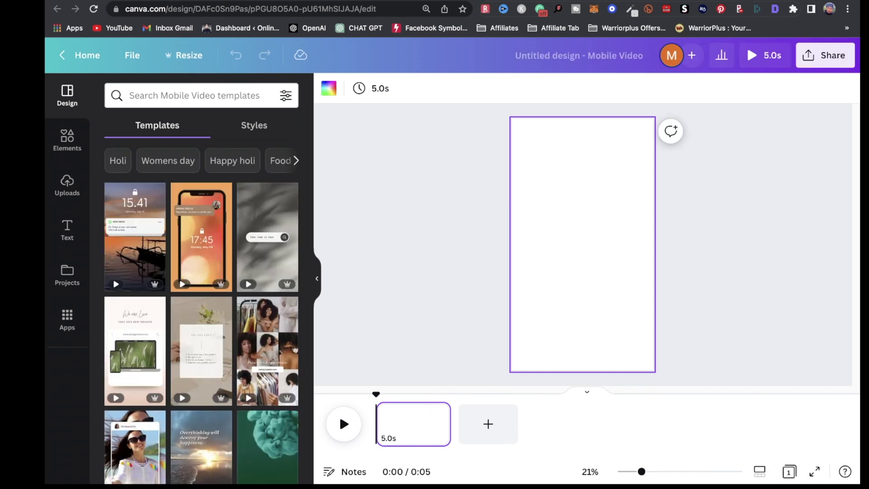
{"action": "left_click", "coordinate": [271, 1]}
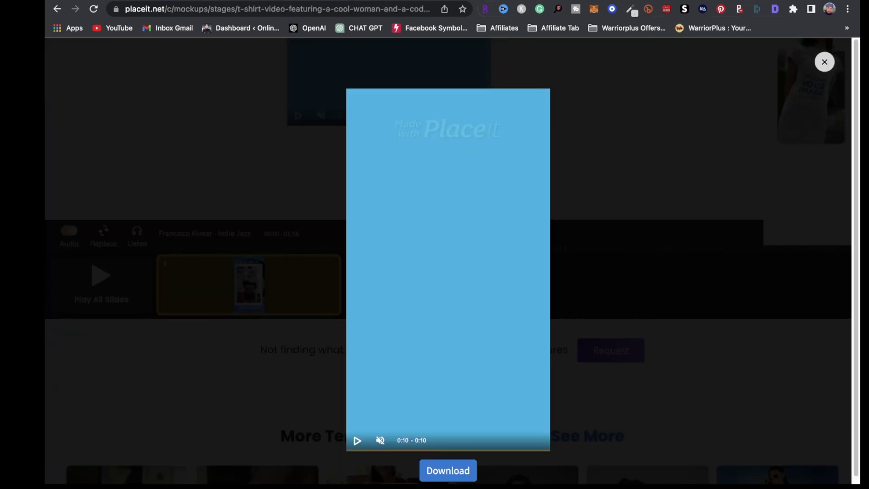
Step: Switch to Canva and add a second page with a heading reading "GET YOURS TODAY LINK WILL BE IN THE BIO"
{"action": "key", "text": "ctrl+shift+Tab"}
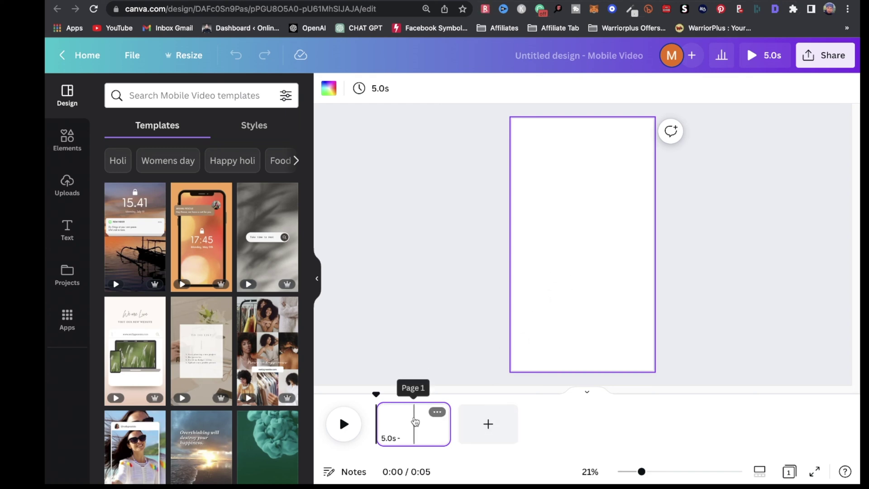
{"action": "left_click", "coordinate": [488, 424]}
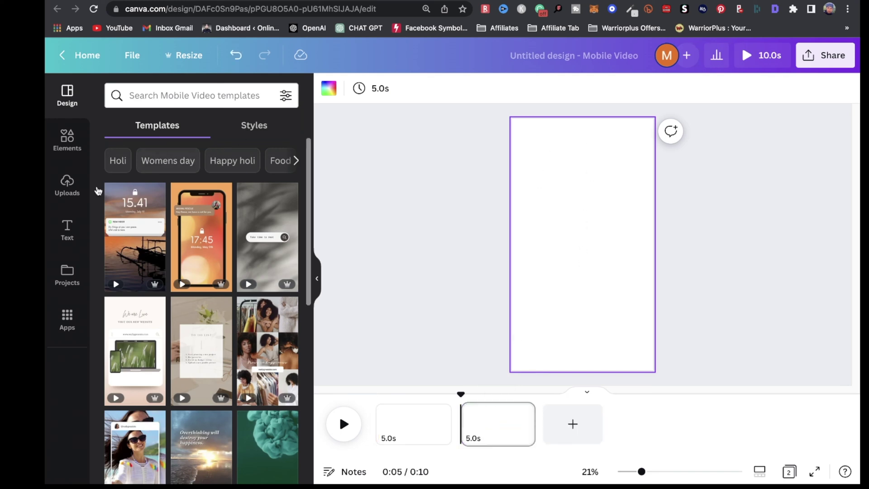
{"action": "left_click", "coordinate": [67, 229]}
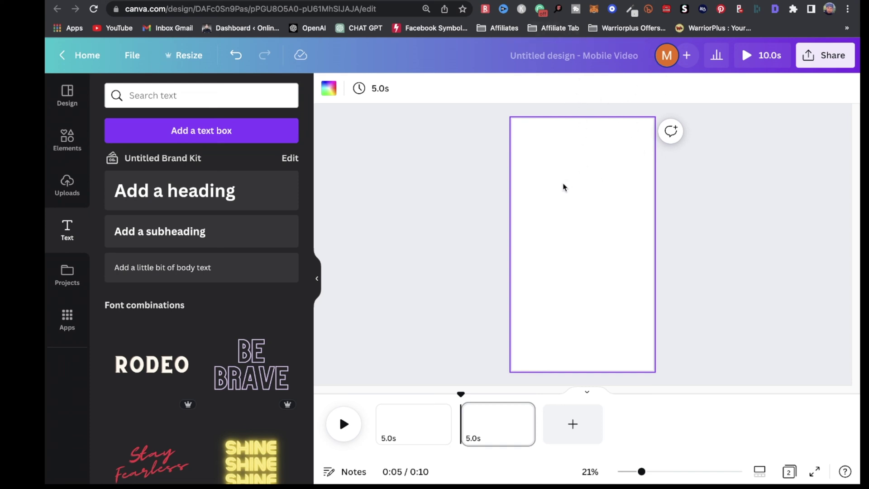
{"action": "left_click", "coordinate": [170, 193]}
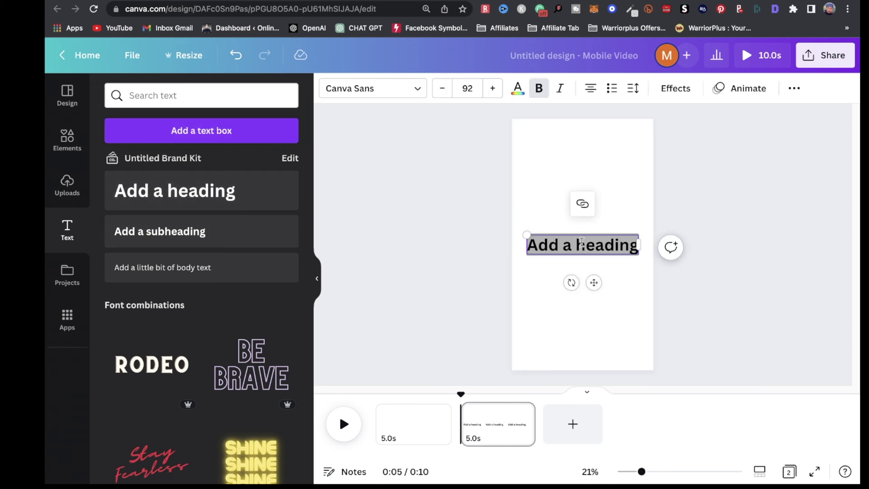
{"action": "type", "text": "GET YOURS TODAY LINK WILL BE IN THE BIO"}
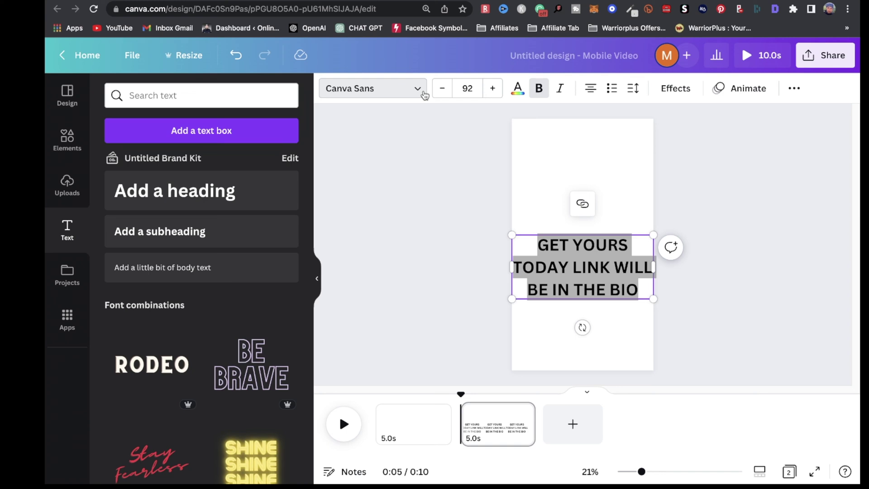
Step: Set the heading's font to Burbank Big Regular Bold and enlarge it to about size 168, wrapped over five lines filling the page
{"action": "left_click", "coordinate": [422, 92]}
{"action": "left_click", "coordinate": [165, 416]}
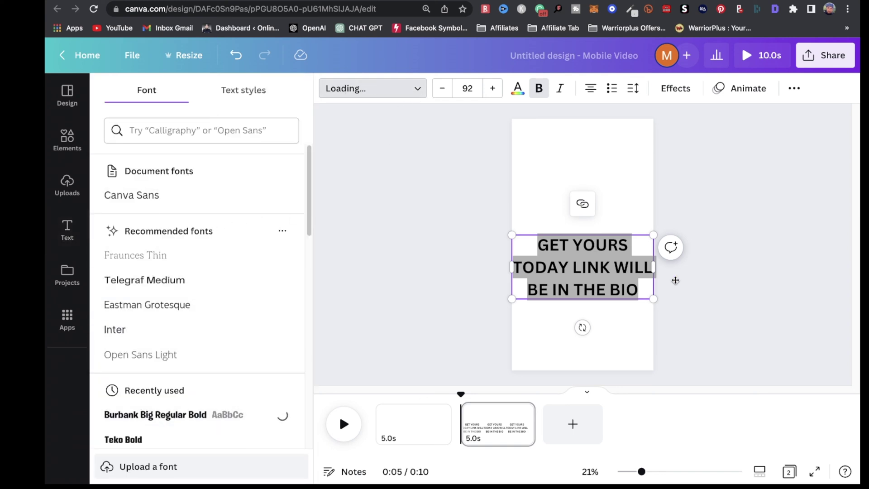
{"action": "left_click_drag", "start_coordinate": [655, 264], "coordinate": [595, 264]}
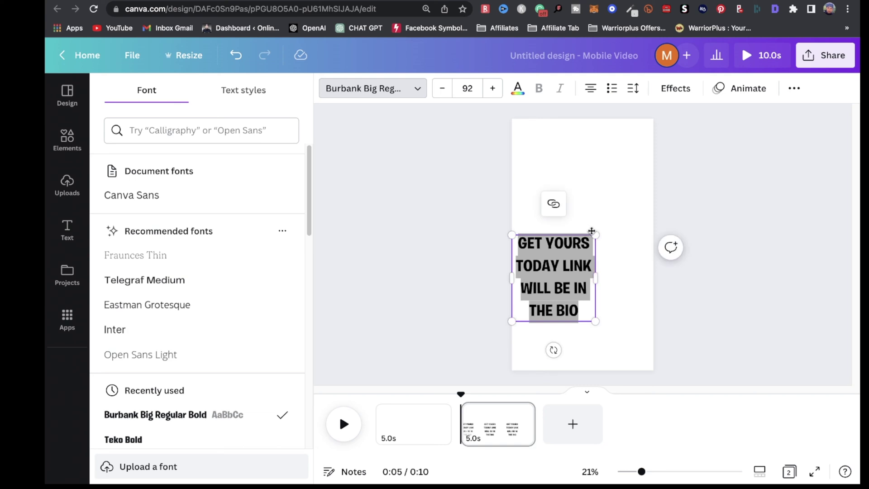
{"action": "left_click_drag", "start_coordinate": [595, 234], "coordinate": [635, 165]}
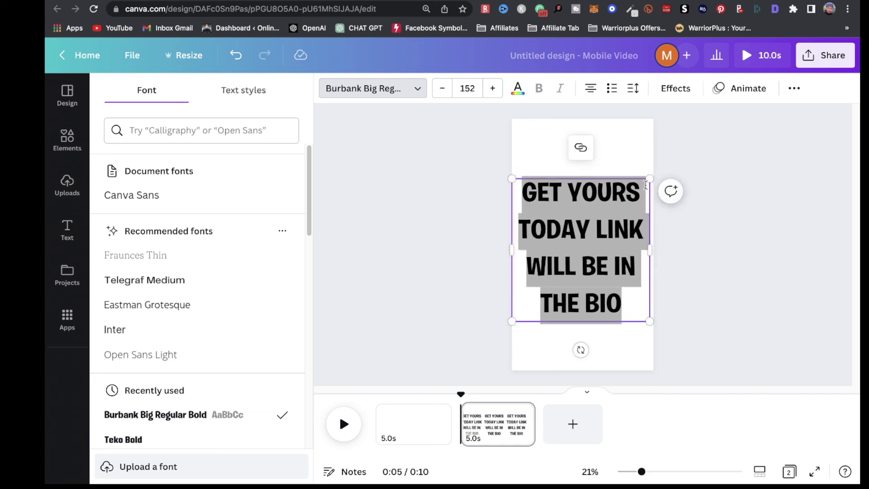
{"action": "left_click", "coordinate": [702, 188]}
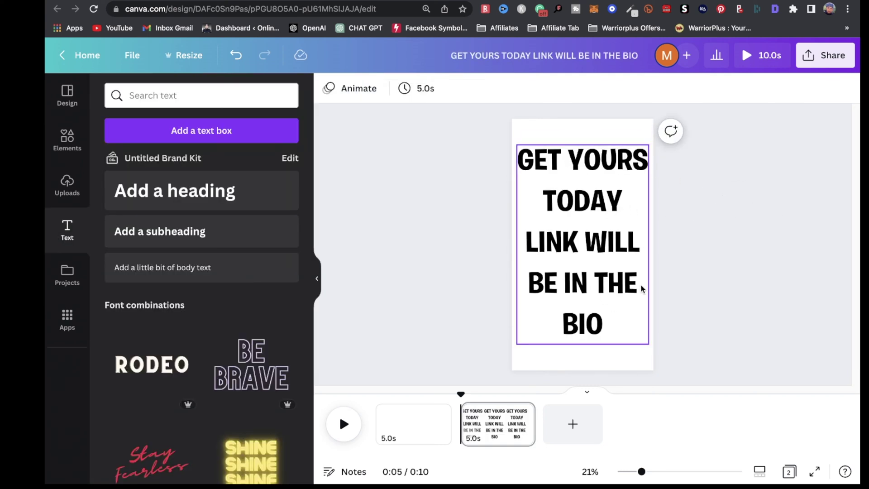
Step: Fill the second page's background with medium gray
{"action": "left_click", "coordinate": [608, 132]}
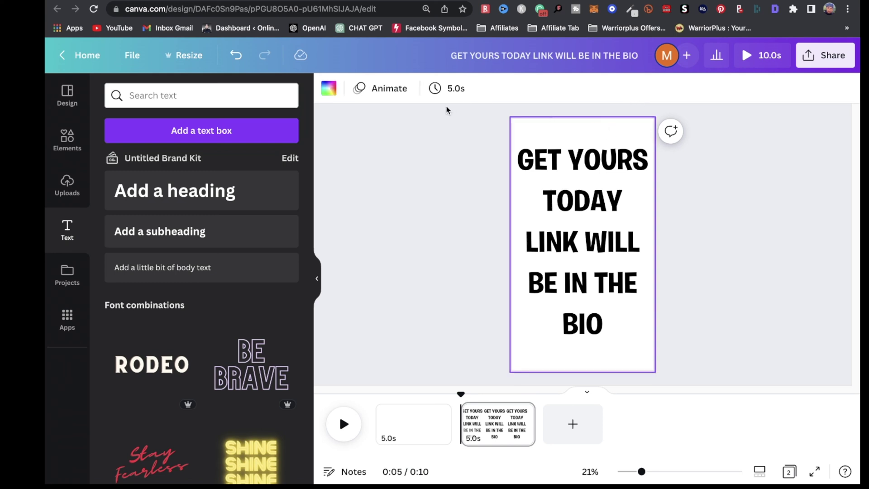
{"action": "left_click", "coordinate": [328, 88]}
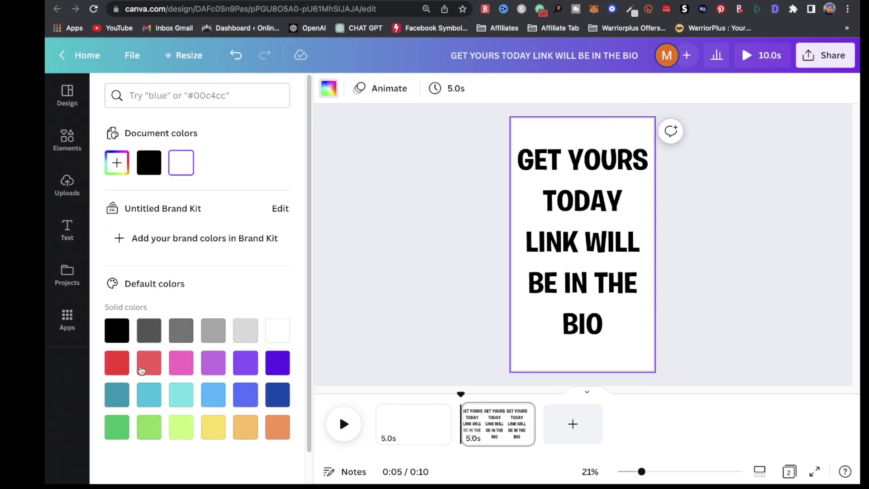
{"action": "left_click", "coordinate": [213, 330]}
Step: Change the heading's text color to white
{"action": "double_click", "coordinate": [582, 223]}
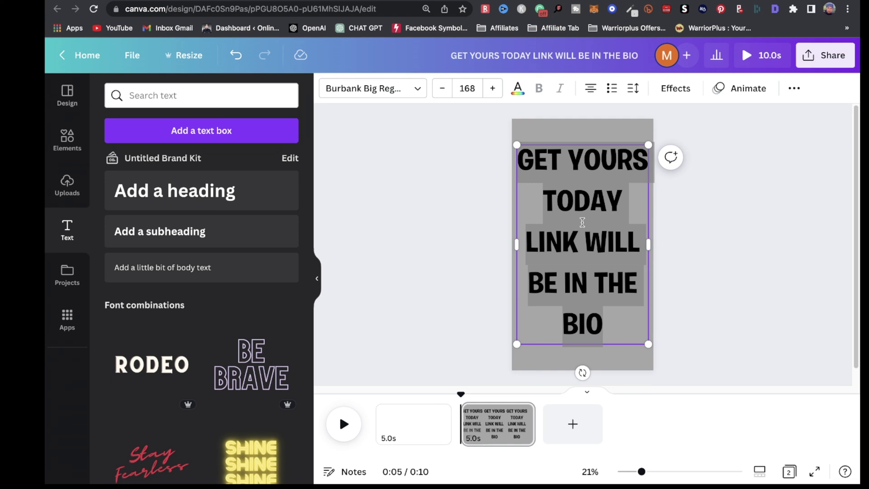
{"action": "left_click", "coordinate": [518, 88]}
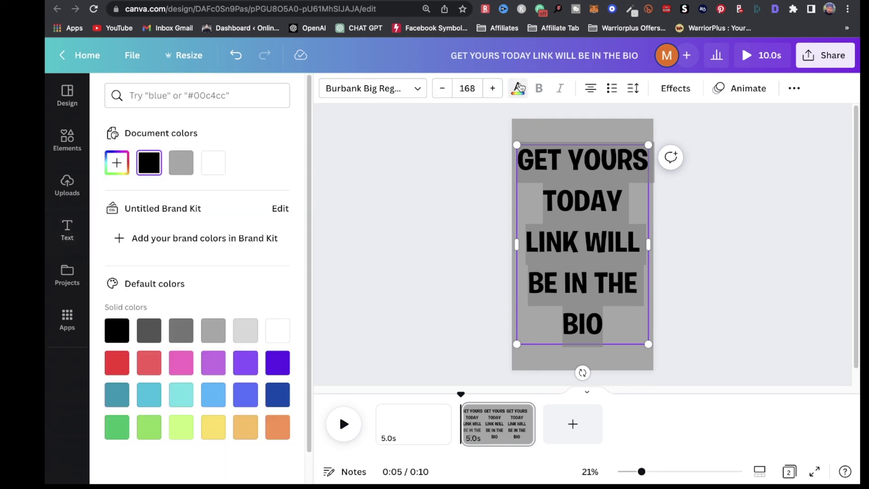
{"action": "left_click", "coordinate": [214, 164]}
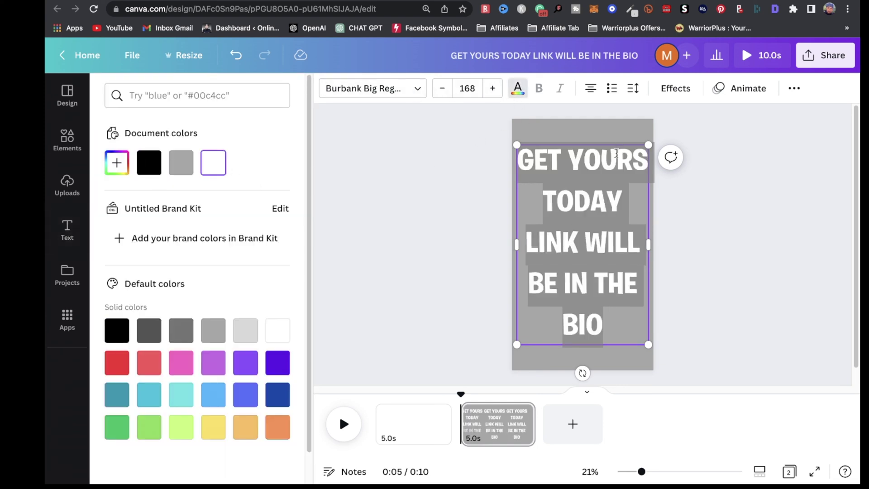
Step: Set the second page's background color to black
{"action": "left_click", "coordinate": [618, 131]}
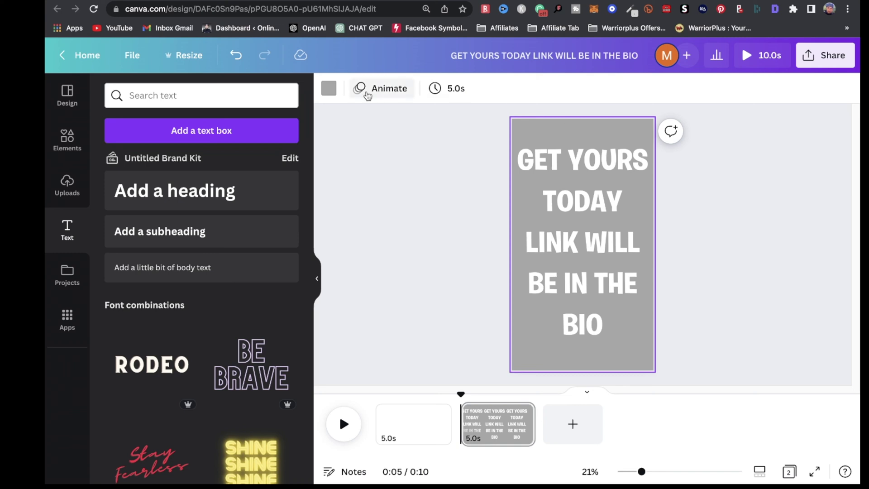
{"action": "left_click", "coordinate": [328, 88]}
{"action": "left_click", "coordinate": [114, 327]}
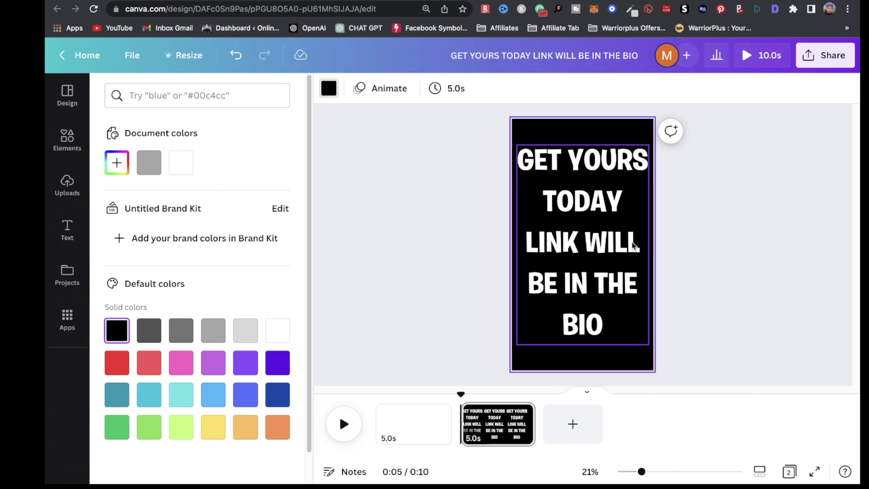
{"action": "left_click", "coordinate": [593, 242]}
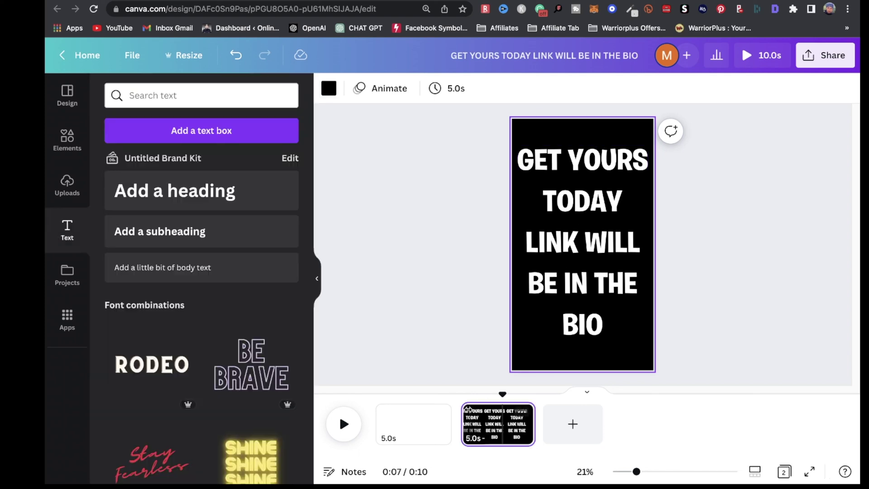
Step: View the design's MP4 Video download options without downloading, and review the blank first page and the text page in the timeline
{"action": "left_click", "coordinate": [842, 62]}
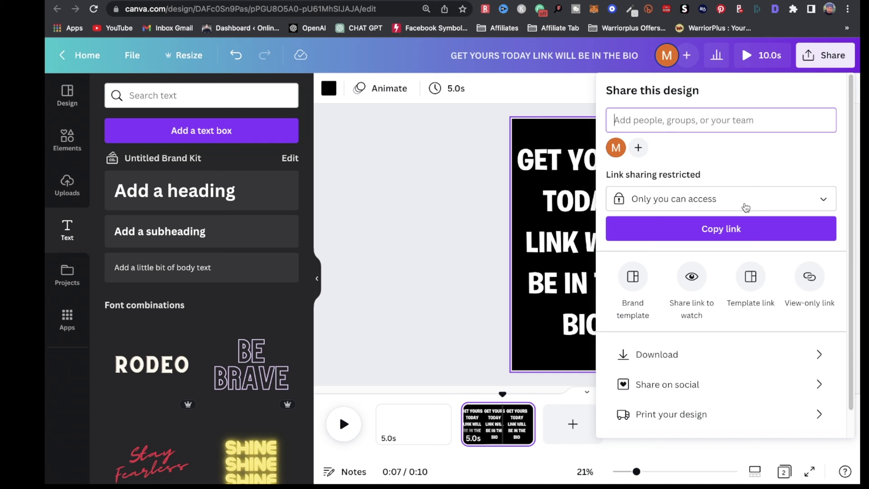
{"action": "left_click", "coordinate": [727, 355]}
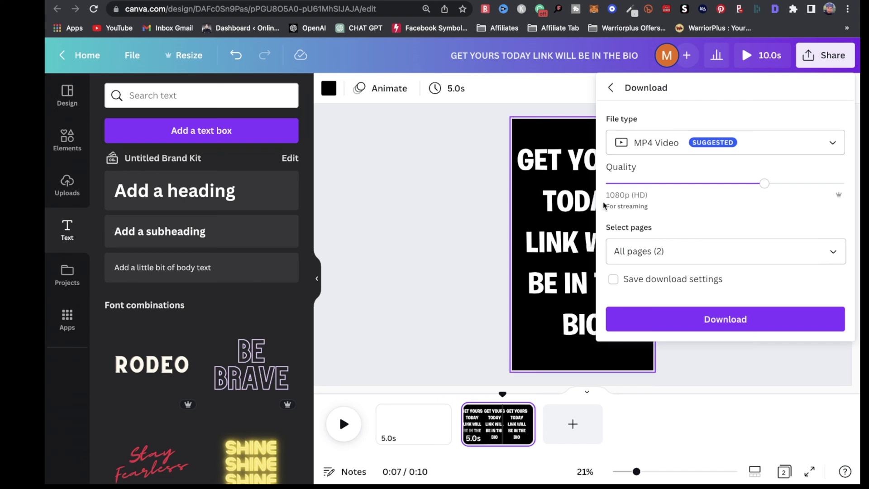
{"action": "left_click", "coordinate": [410, 428]}
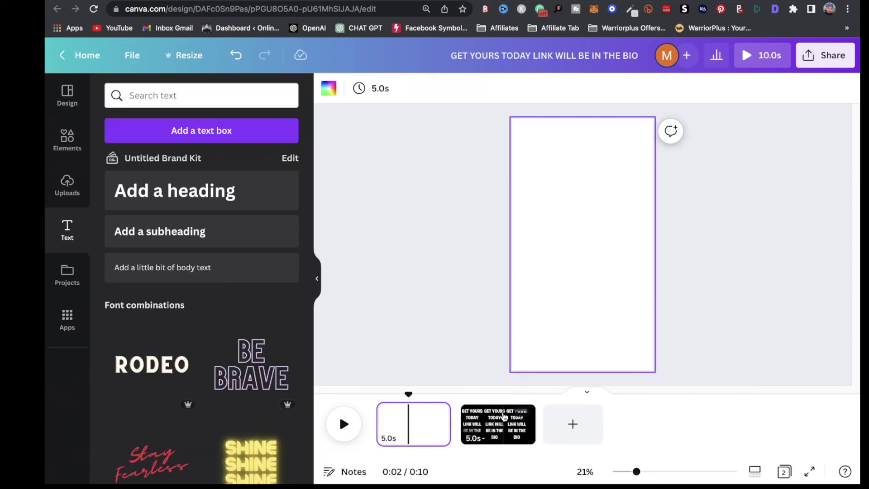
{"action": "left_click", "coordinate": [498, 424]}
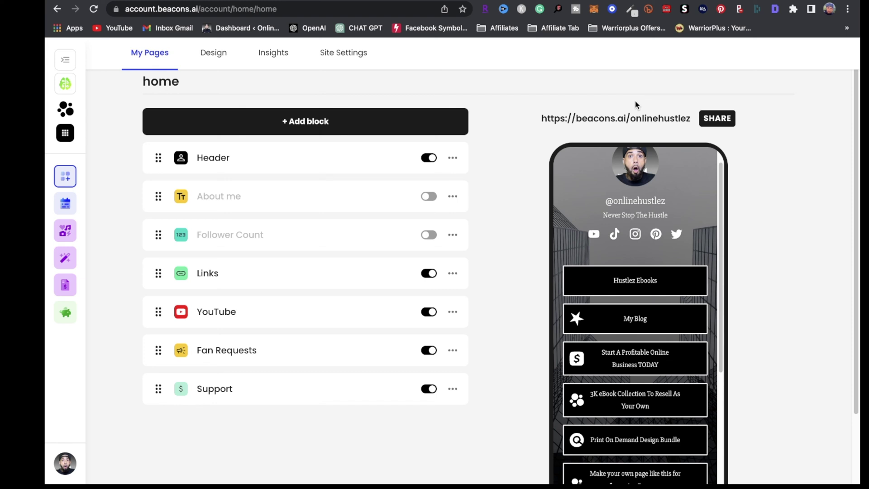
Step: Examine the Beacons link-in-bio page preview, from the profile header and link buttons to the video and support blocks
{"action": "scroll", "coordinate": [622, 181], "scroll_direction": "down", "scroll_amount": 2}
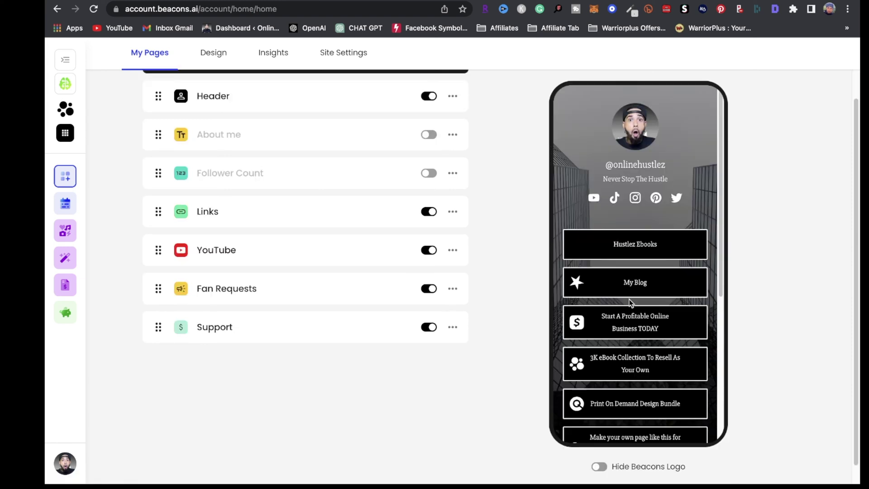
{"action": "scroll", "coordinate": [619, 264], "scroll_direction": "down", "scroll_amount": 1}
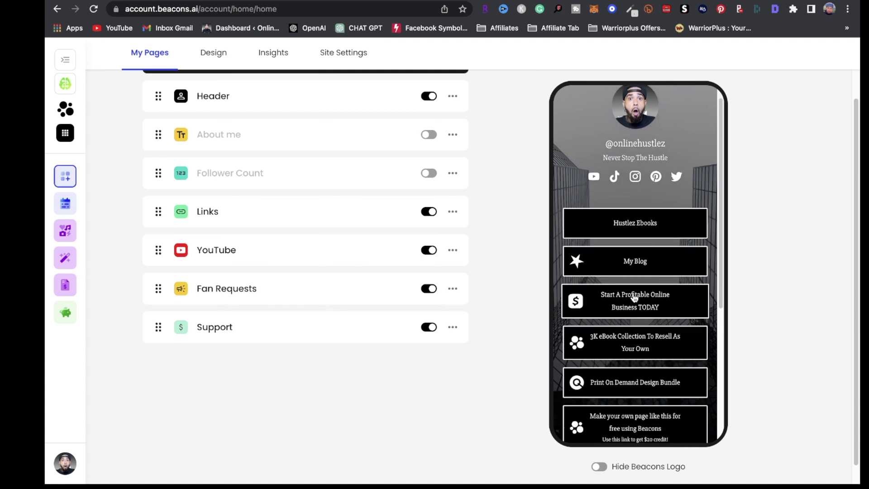
{"action": "scroll", "coordinate": [652, 312], "scroll_direction": "down", "scroll_amount": 5}
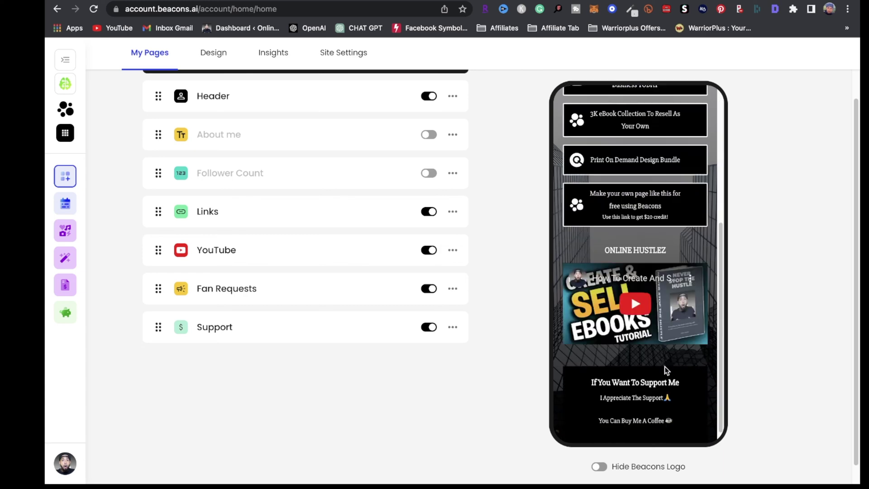
{"action": "scroll", "coordinate": [629, 312], "scroll_direction": "up", "scroll_amount": 2}
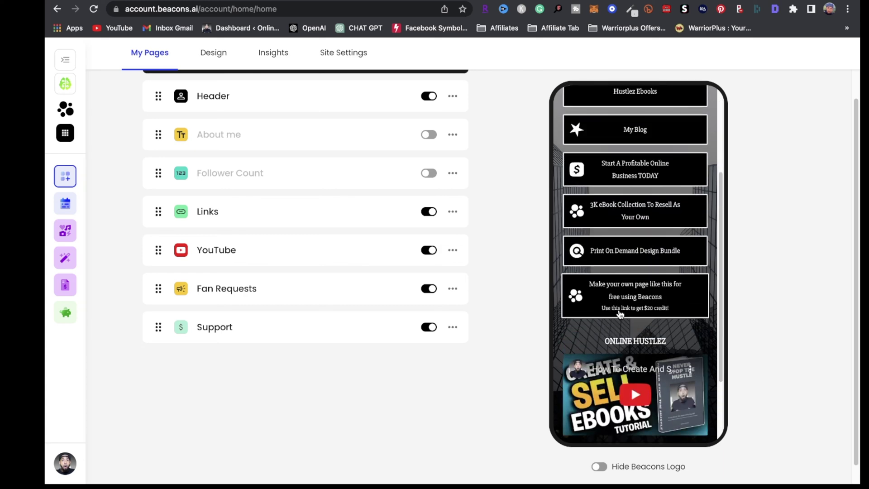
{"action": "scroll", "coordinate": [622, 316], "scroll_direction": "up", "scroll_amount": 3}
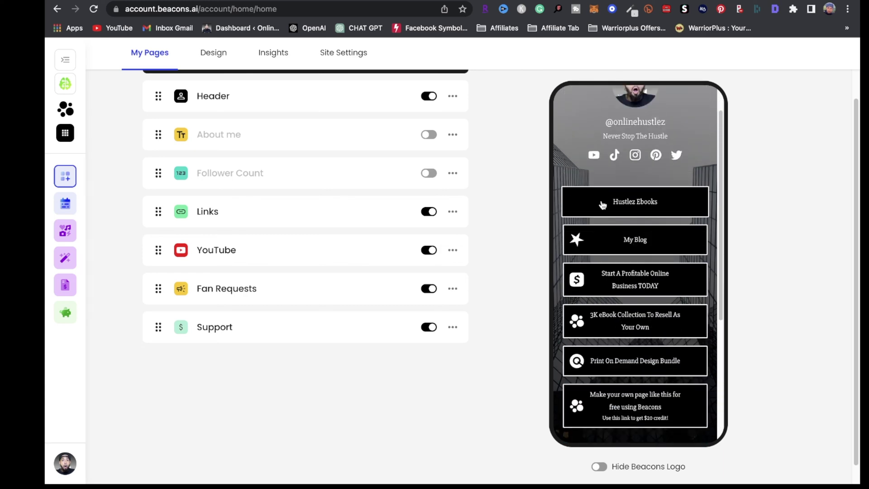